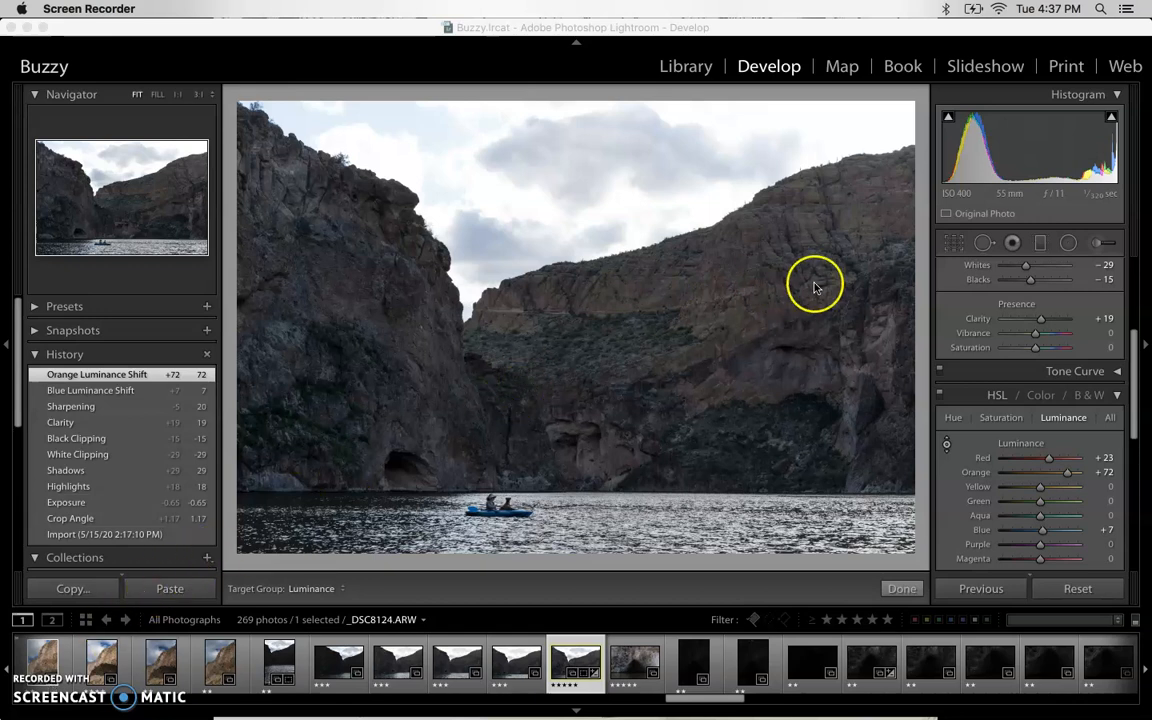
# Step: Activate the Adjustment Brush for the canyon lake photo
pyautogui.scroll(5, 993, 430)
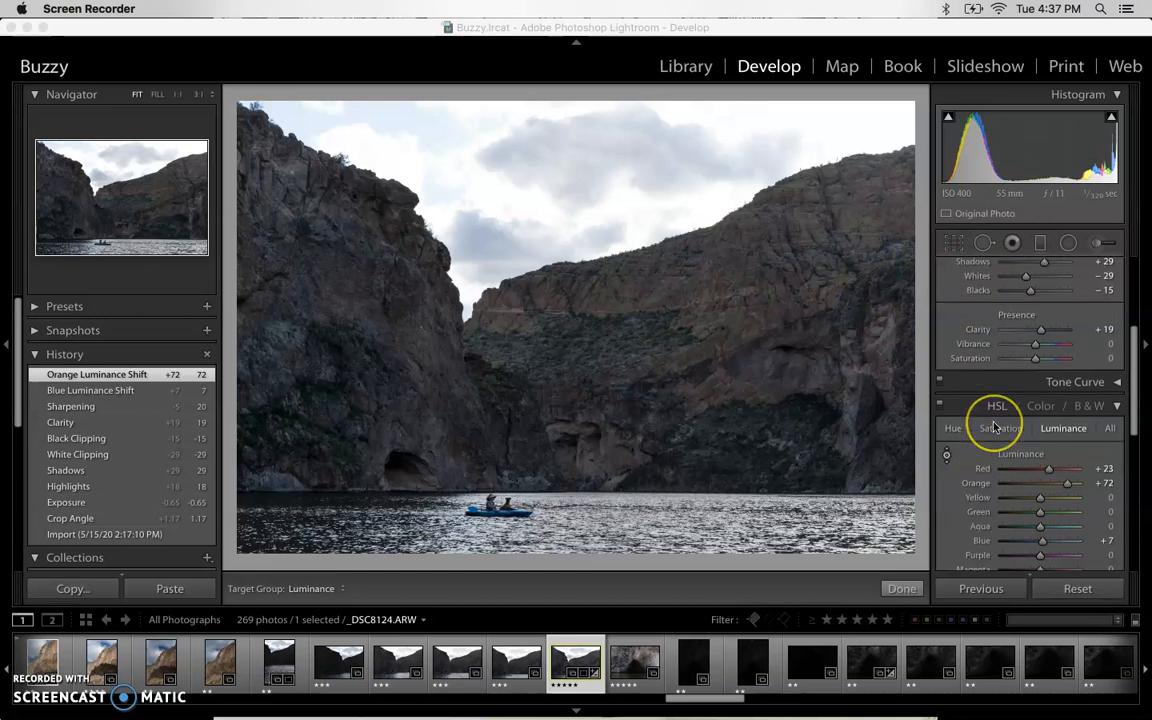
pyautogui.scroll(-2, 993, 427)
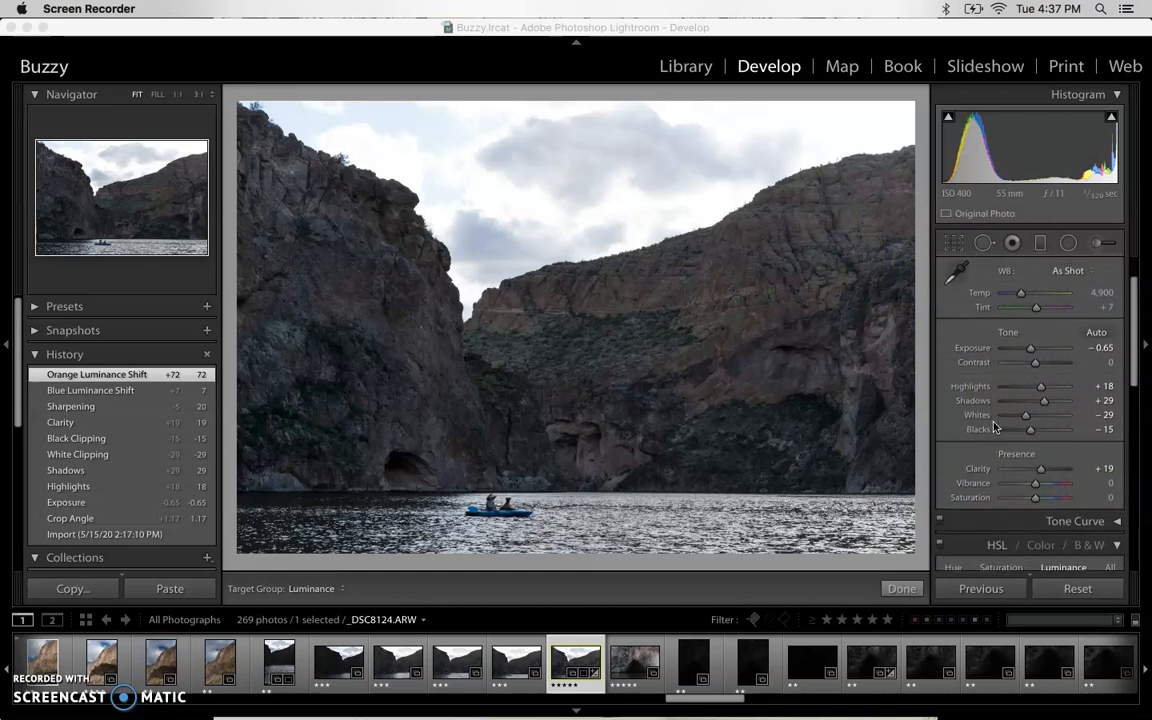
pyautogui.scroll(-4, 994, 427)
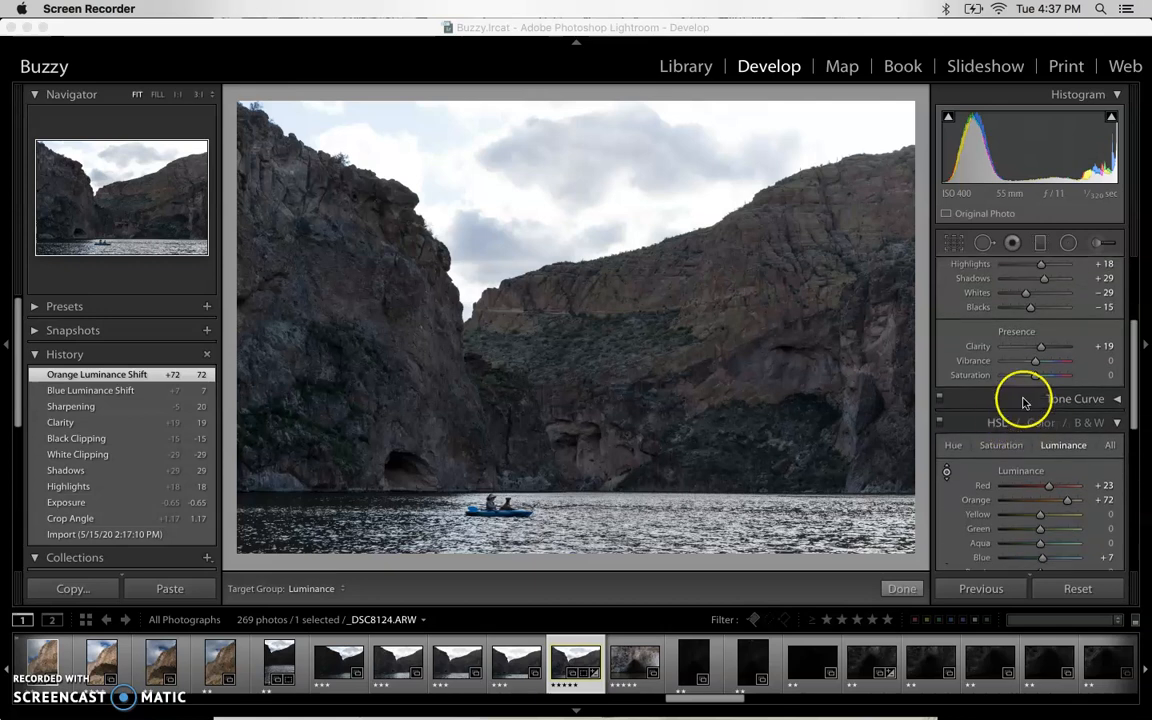
pyautogui.scroll(6, 1100, 380)
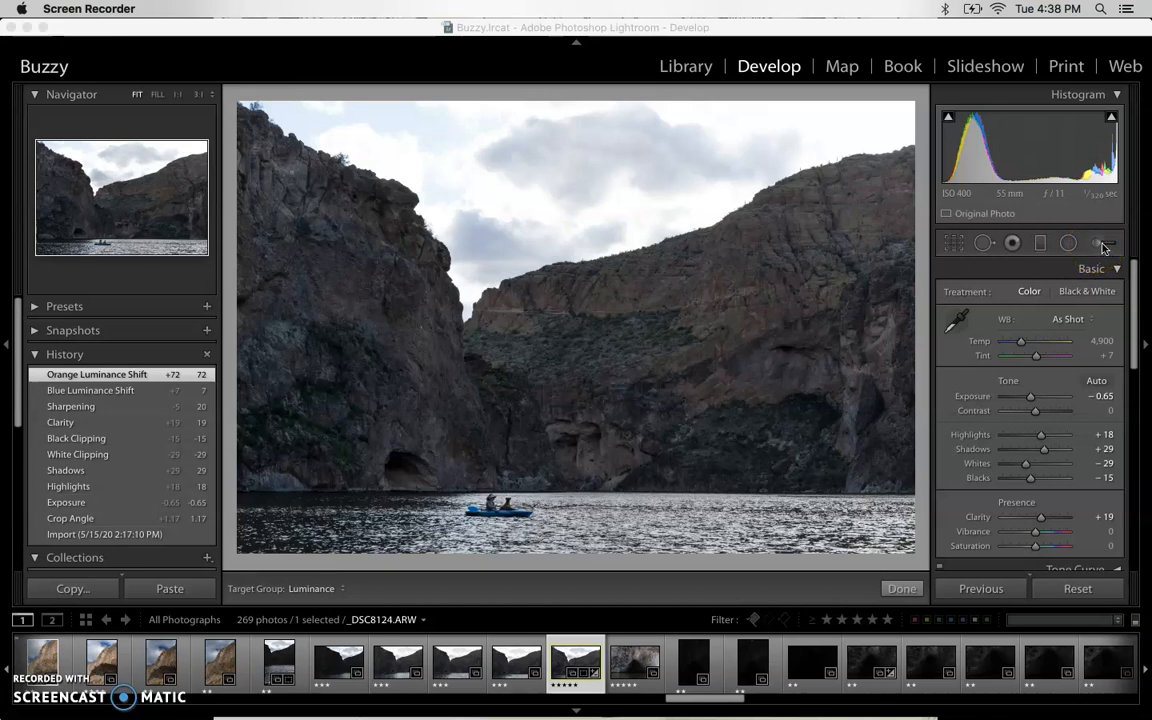
pyautogui.click(1104, 247)
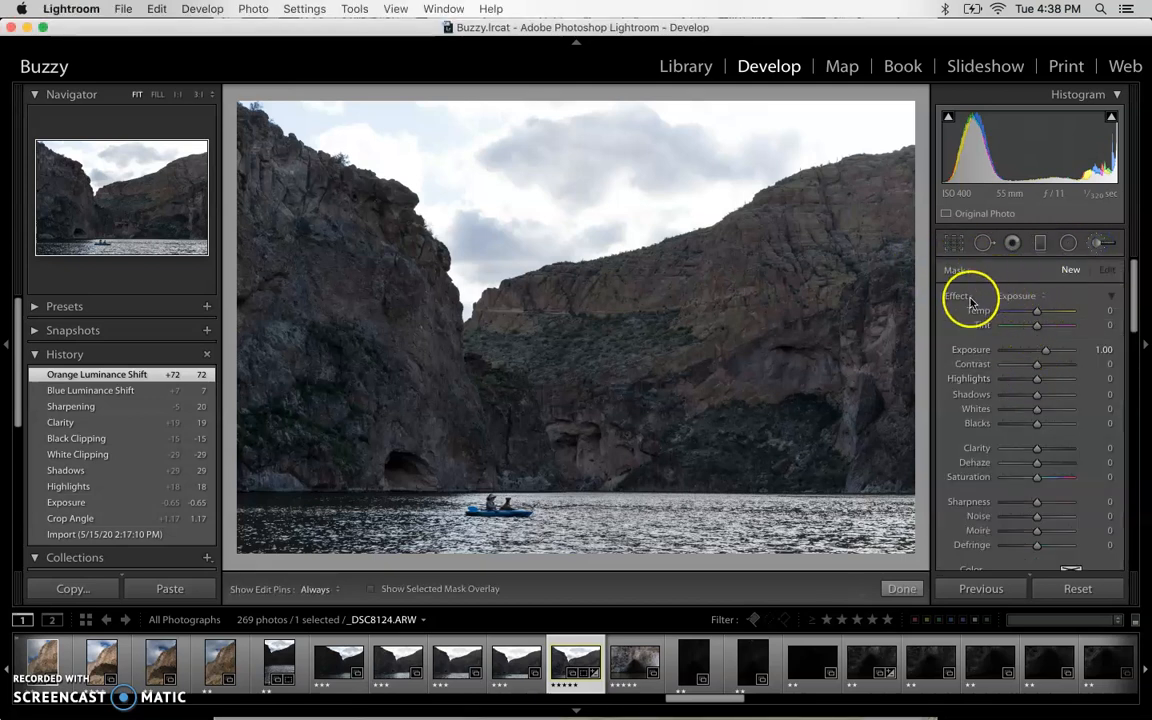
# Step: Look through the Adjustment Brush's effect sliders, from temperature and tone down to the brush options
pyautogui.scroll(-2, 998, 321)
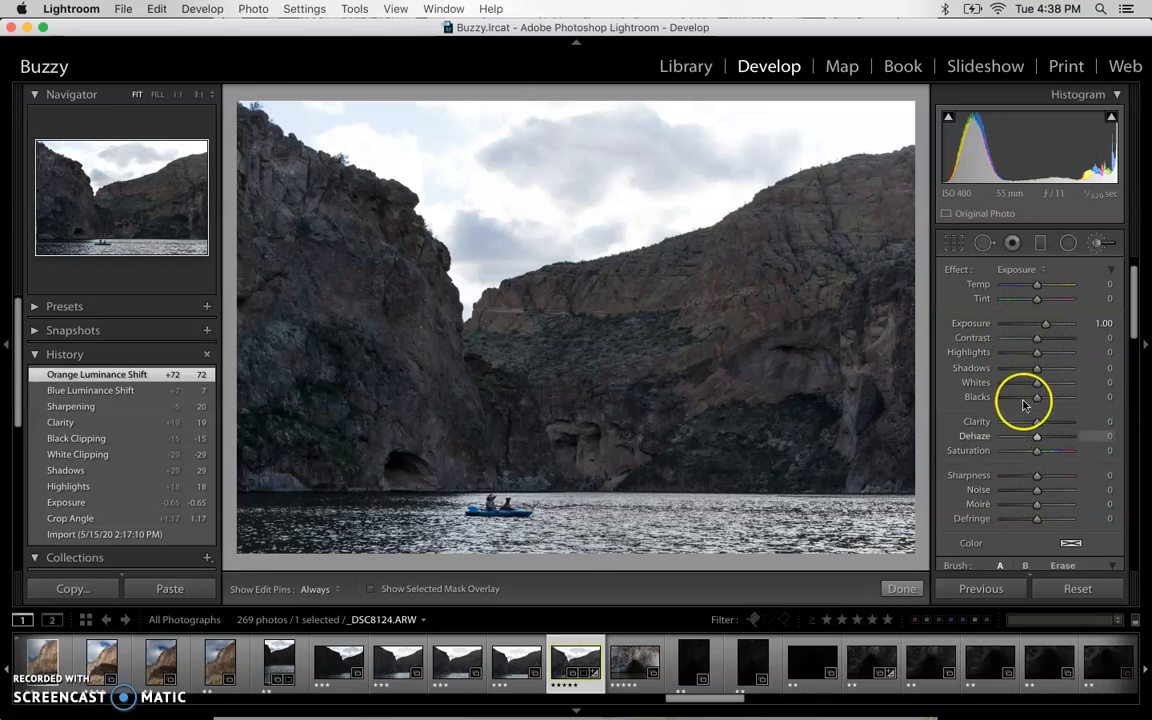
pyautogui.scroll(2, 1020, 306)
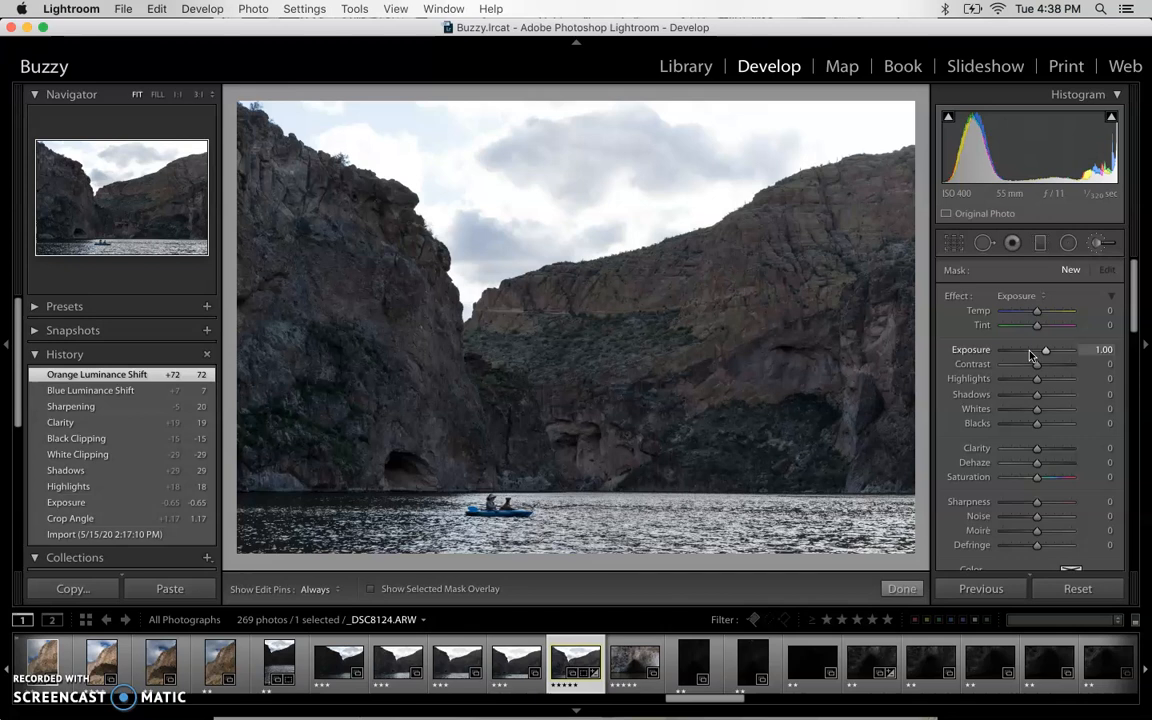
pyautogui.click(1044, 426)
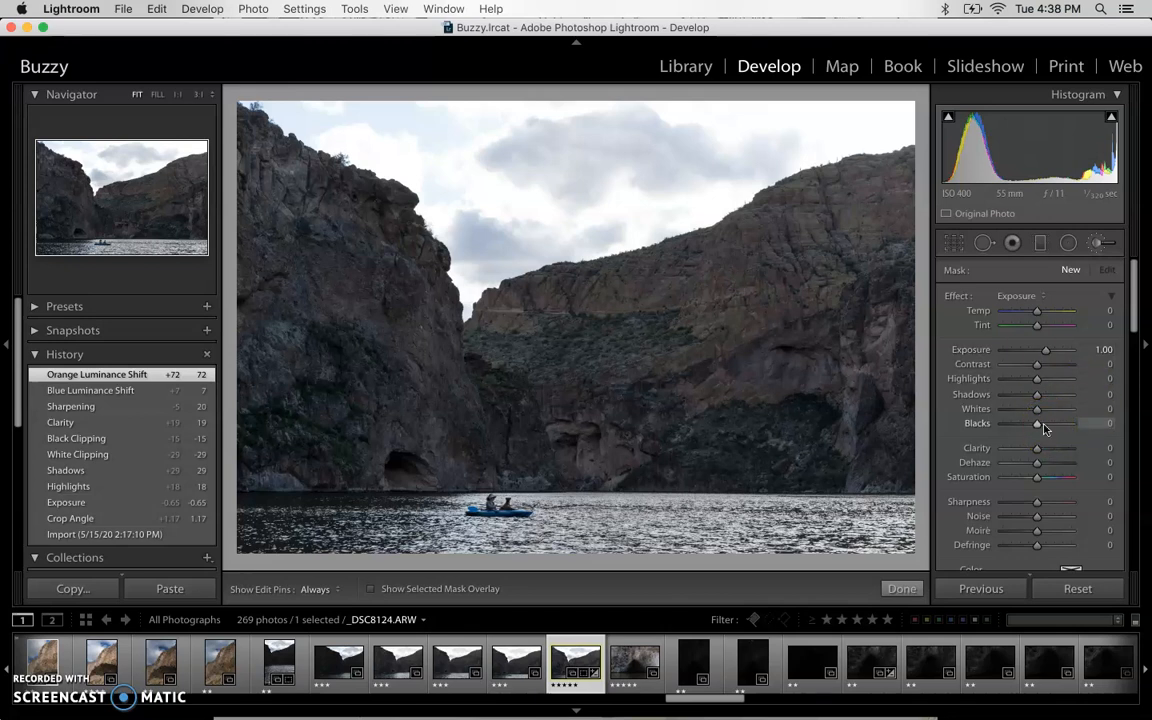
pyautogui.scroll(-4, 1044, 428)
pyautogui.scroll(3, 1044, 428)
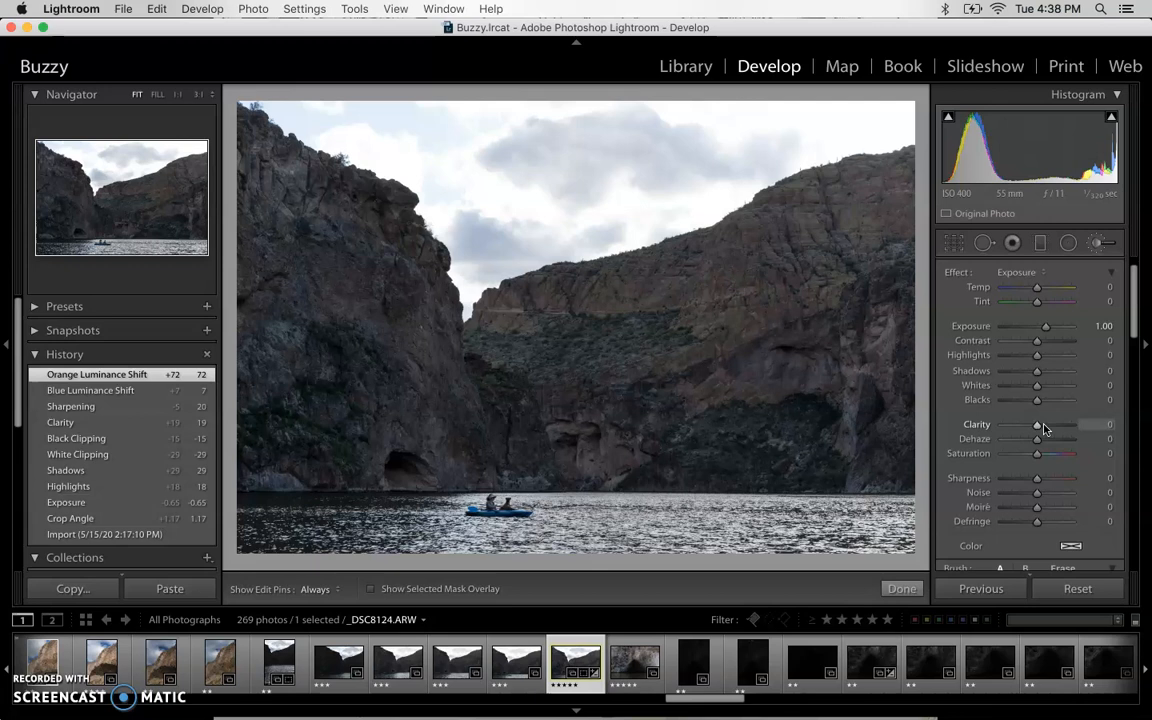
pyautogui.scroll(-5, 1025, 393)
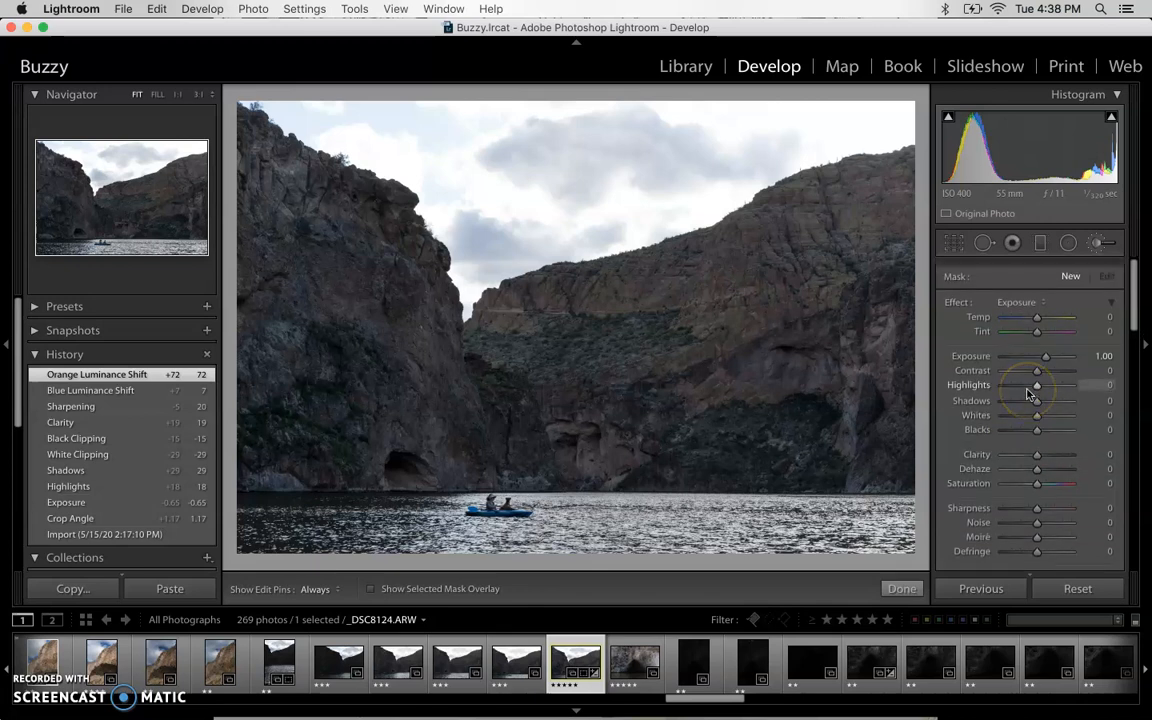
pyautogui.scroll(-3, 1027, 393)
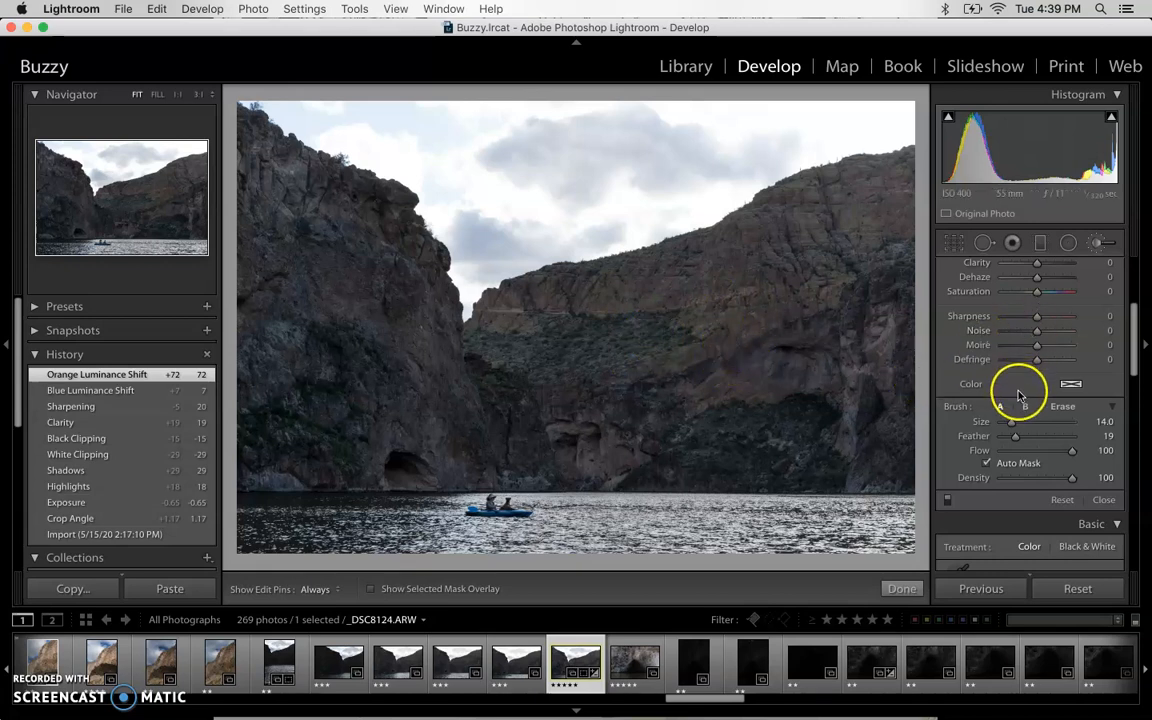
# Step: Enlarge the adjustment brush to size 29 and set its feather to 51
pyautogui.moveTo(1012, 421); pyautogui.dragTo(1023, 421)
pyautogui.scroll(10, 791, 401)
pyautogui.scroll(-8, 791, 401)
pyautogui.scroll(-1, 791, 401)
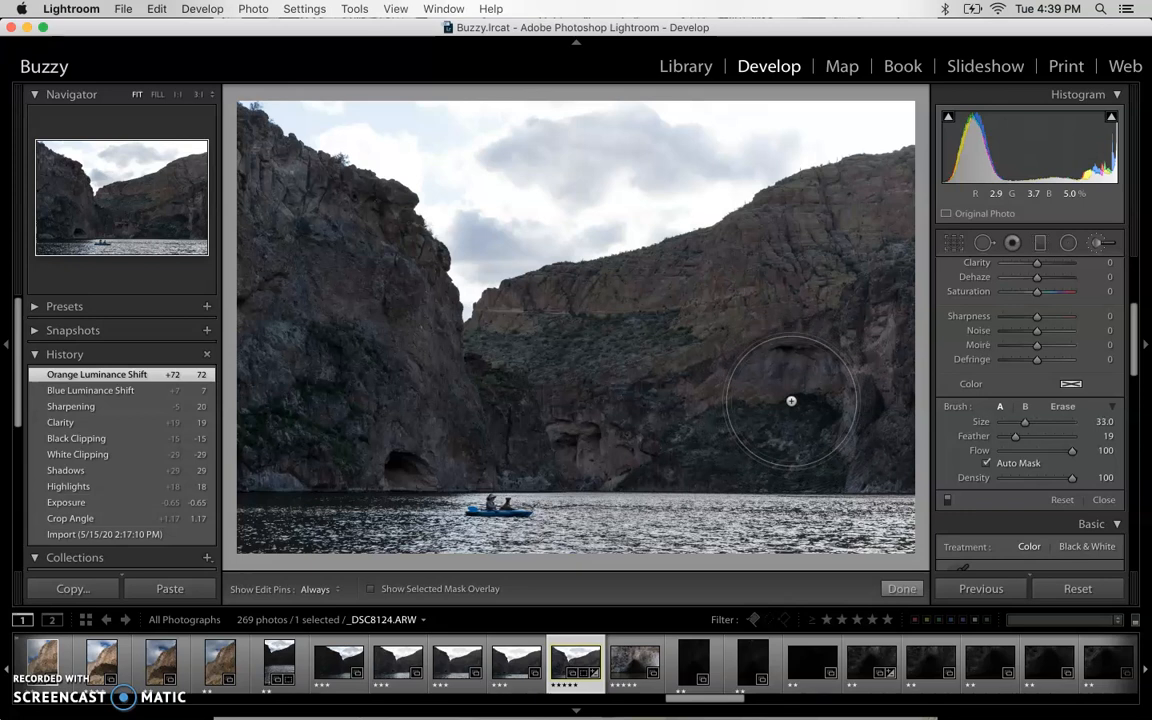
pyautogui.scroll(-4, 791, 401)
pyautogui.moveTo(1014, 437); pyautogui.dragTo(1059, 444)
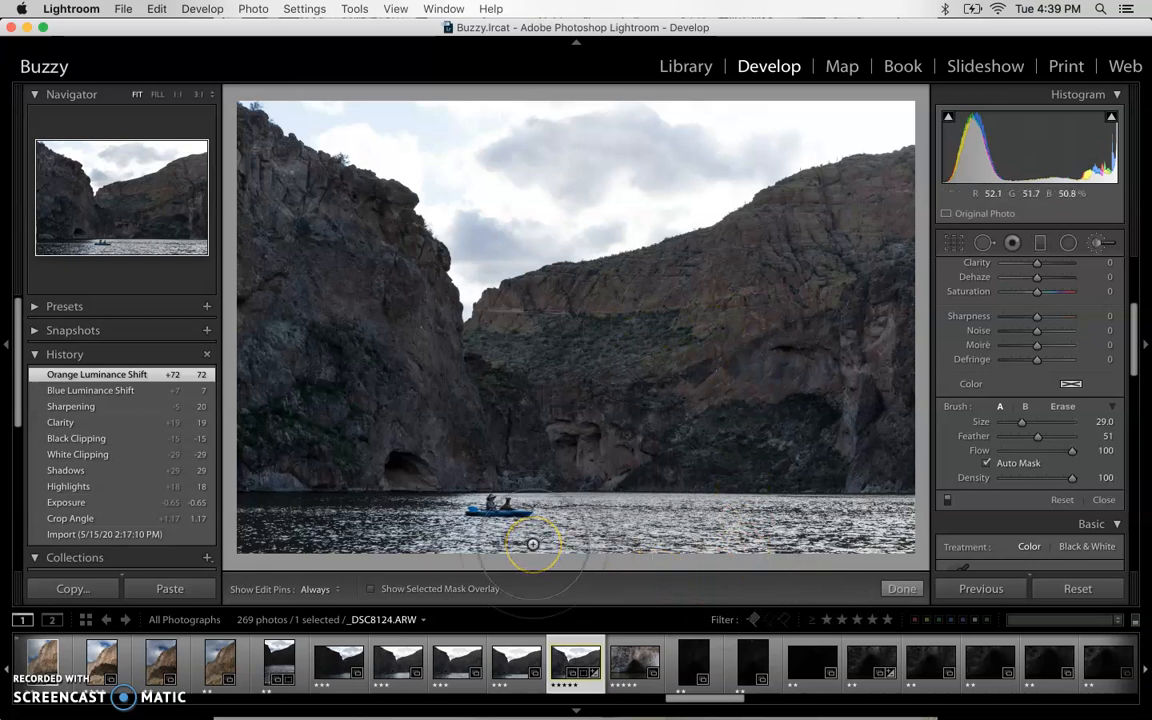
# Step: Reduce the brush size to 12 and paint a new mask over the left half of the lake water
pyautogui.moveTo(290, 525)
pyautogui.mouseDown()
pyautogui.moveTo(609, 558)
pyautogui.moveTo(743, 507)
pyautogui.mouseUp()
pyautogui.scroll(-4, 801, 484)
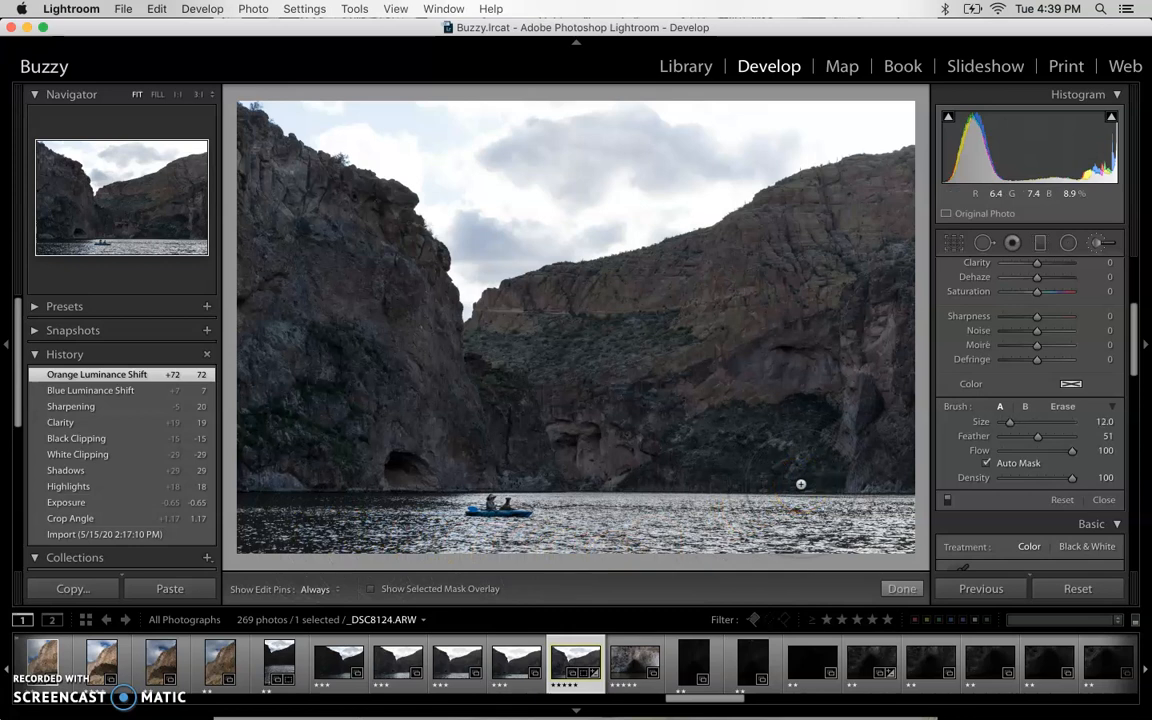
pyautogui.moveTo(801, 484)
pyautogui.mouseDown()
pyautogui.moveTo(611, 534)
pyautogui.moveTo(266, 526)
pyautogui.mouseUp()
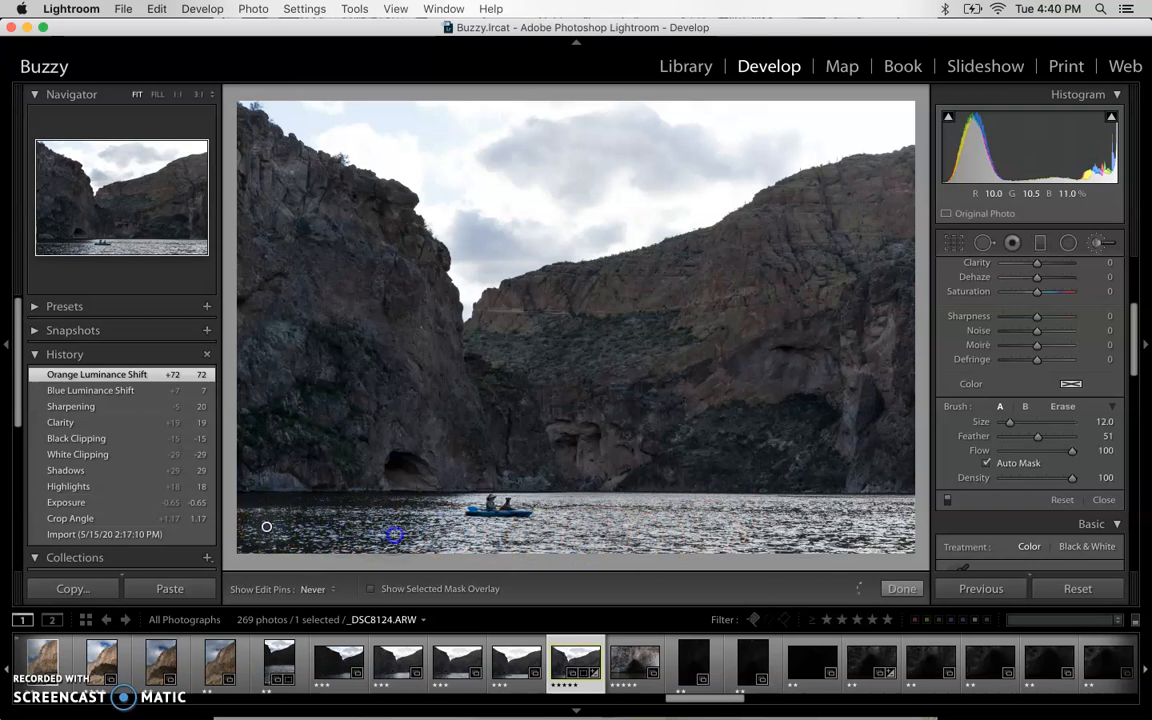
pyautogui.press('h')
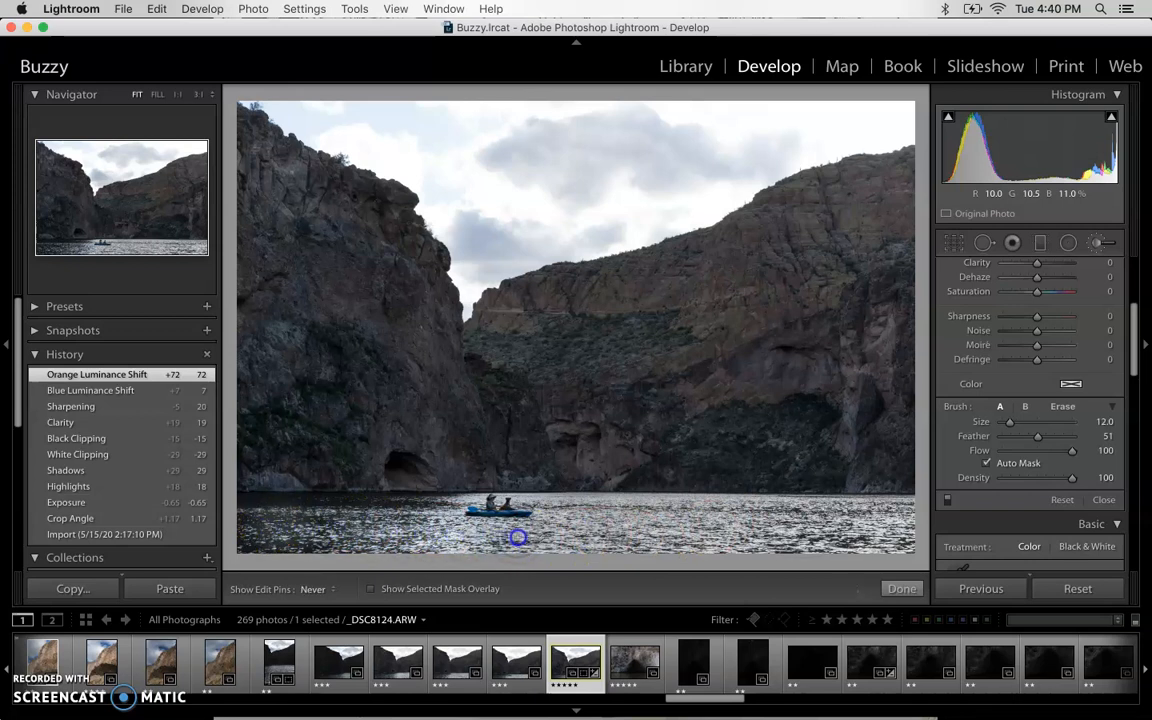
pyautogui.click(847, 472)
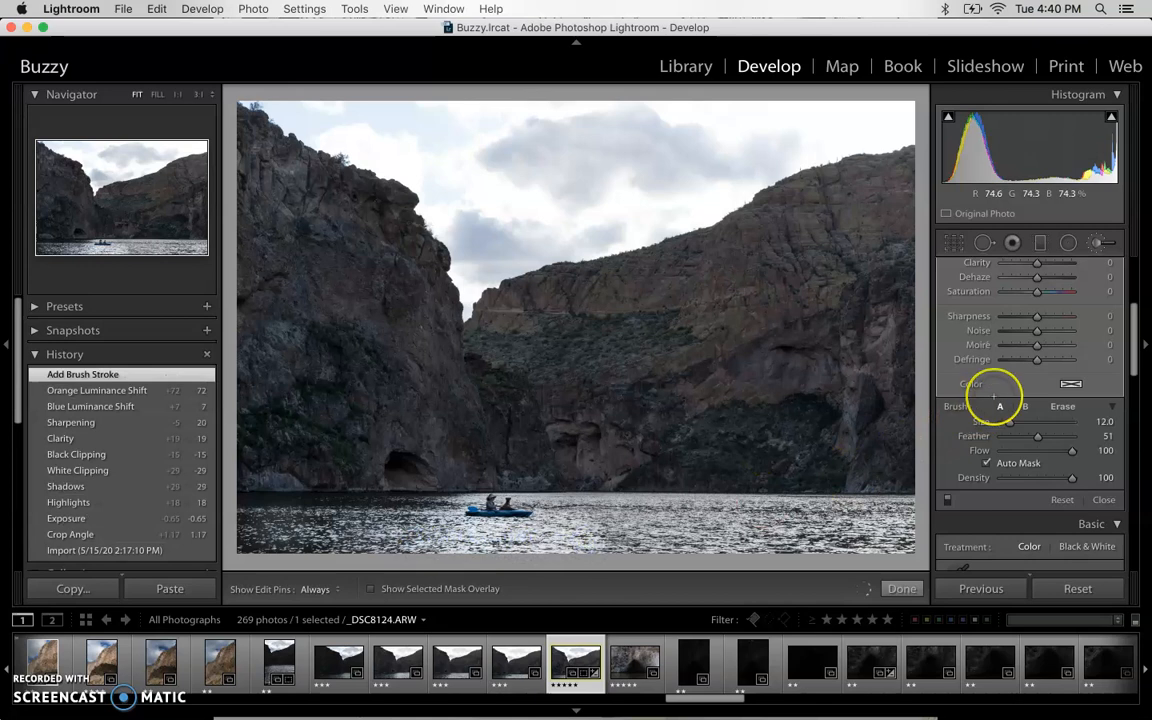
# Step: With the mask overlay shown, extend the mask over the rest of the water using brush size 16, and hide the overlay again
pyautogui.scroll(3, 1011, 384)
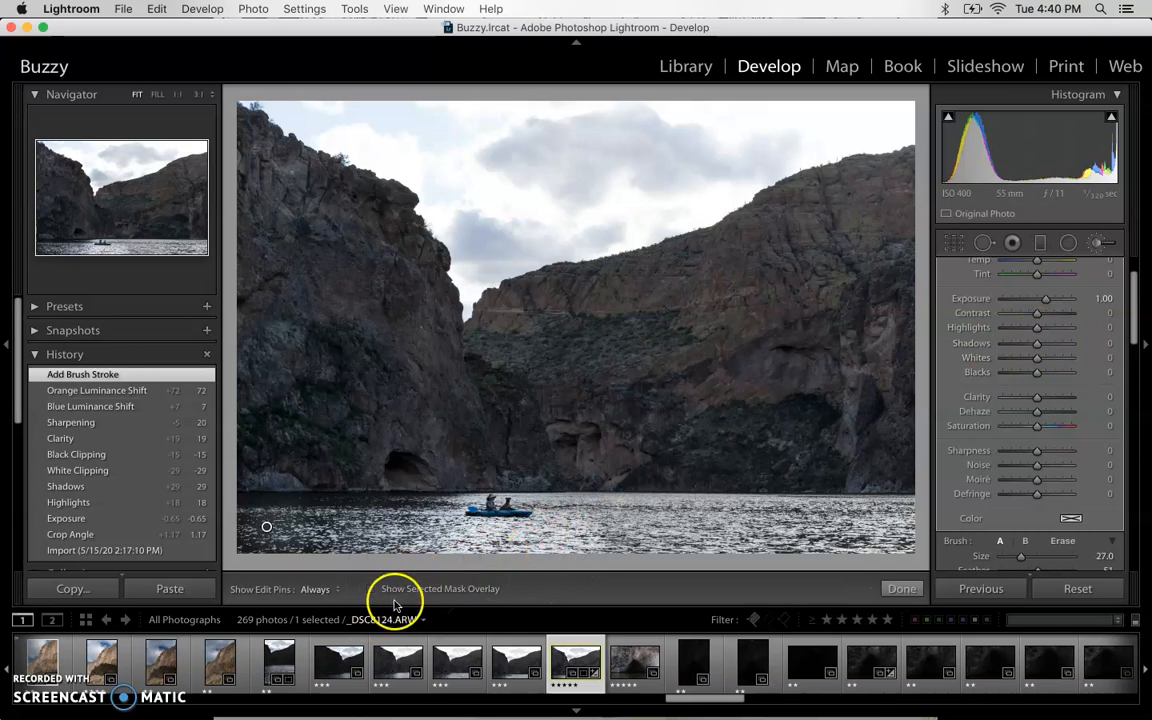
pyautogui.click(371, 589)
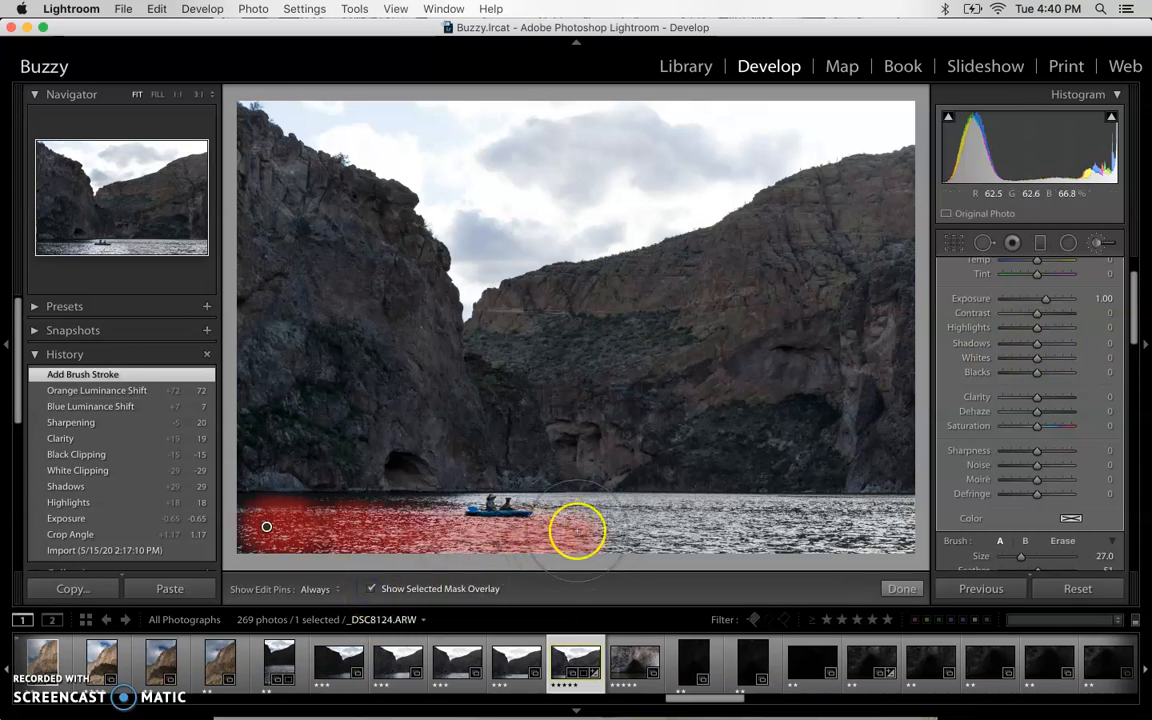
pyautogui.scroll(-5, 577, 531)
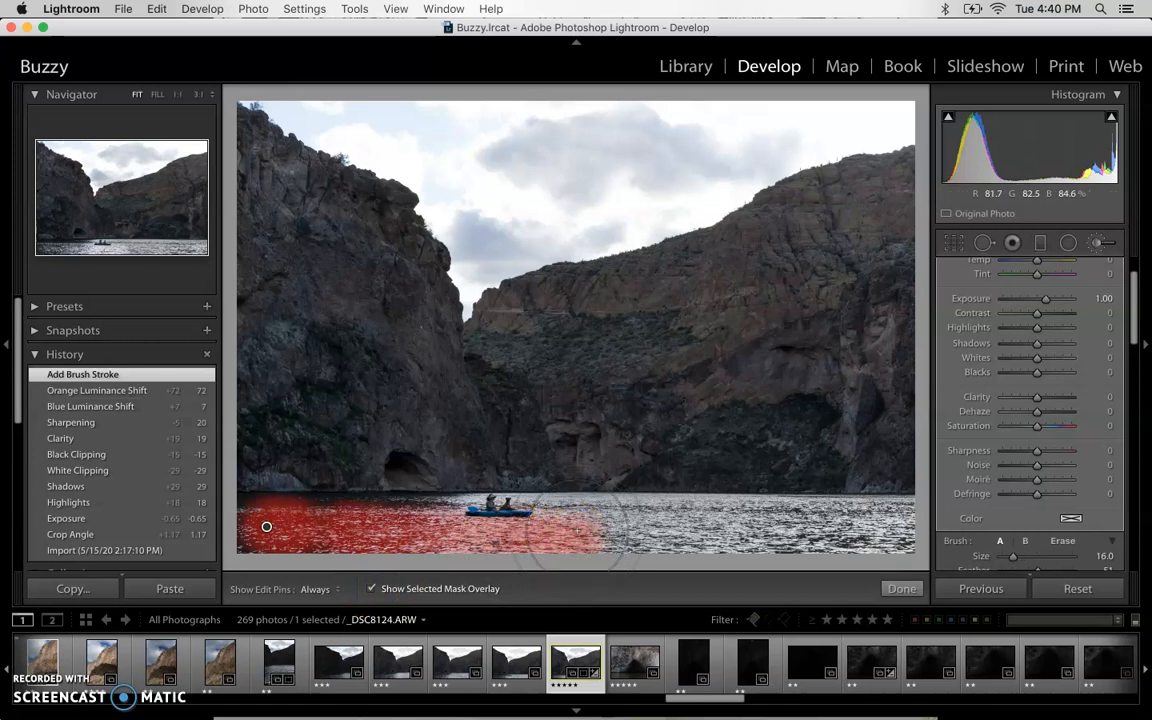
pyautogui.moveTo(419, 548)
pyautogui.mouseDown()
pyautogui.moveTo(753, 539)
pyautogui.moveTo(635, 525)
pyautogui.moveTo(561, 542)
pyautogui.moveTo(268, 546)
pyautogui.mouseUp()
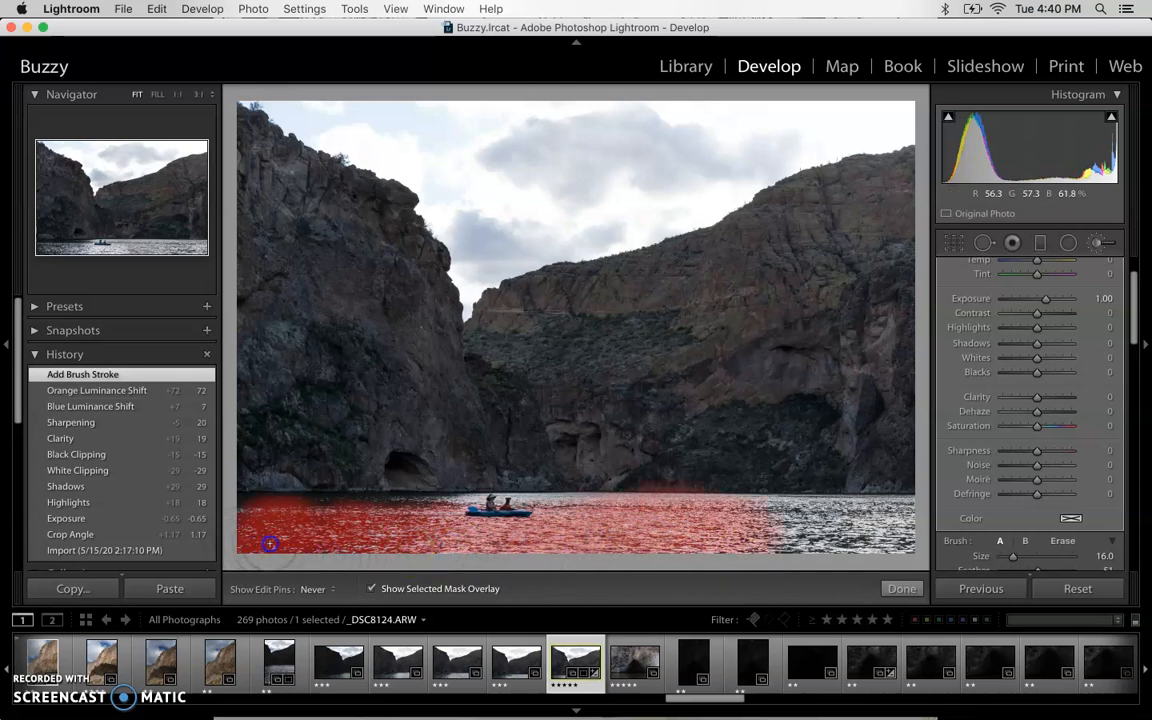
pyautogui.moveTo(477, 527)
pyautogui.mouseDown()
pyautogui.moveTo(577, 524)
pyautogui.moveTo(706, 555)
pyautogui.moveTo(784, 535)
pyautogui.moveTo(914, 534)
pyautogui.moveTo(678, 535)
pyautogui.moveTo(891, 551)
pyautogui.moveTo(905, 550)
pyautogui.moveTo(687, 536)
pyautogui.moveTo(439, 543)
pyautogui.mouseUp()
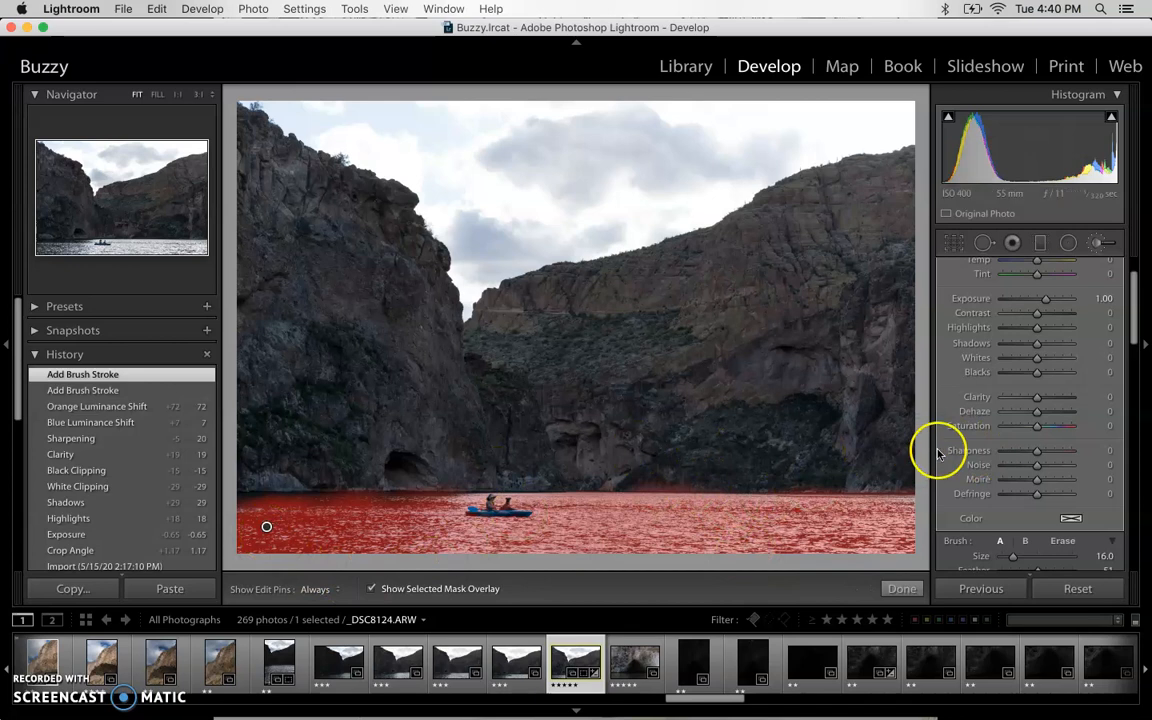
pyautogui.click(371, 590)
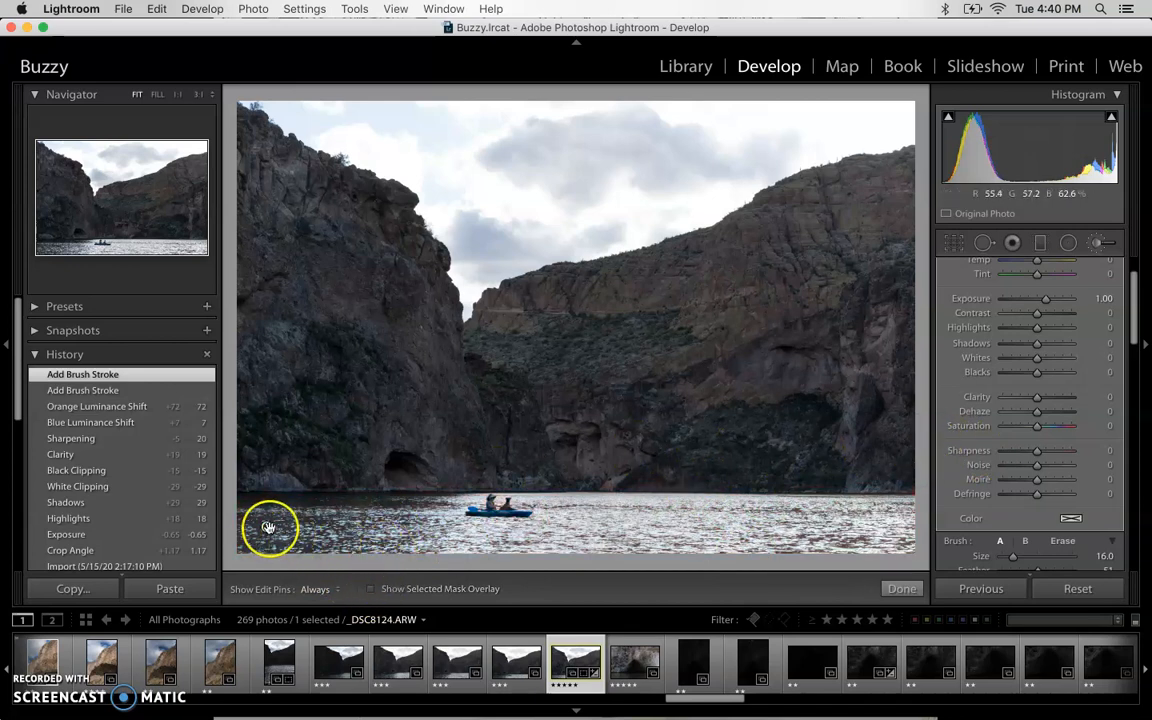
# Step: Set the water mask's exposure to −0.58, highlights to 49 and shadows to 10
pyautogui.moveTo(266, 527)
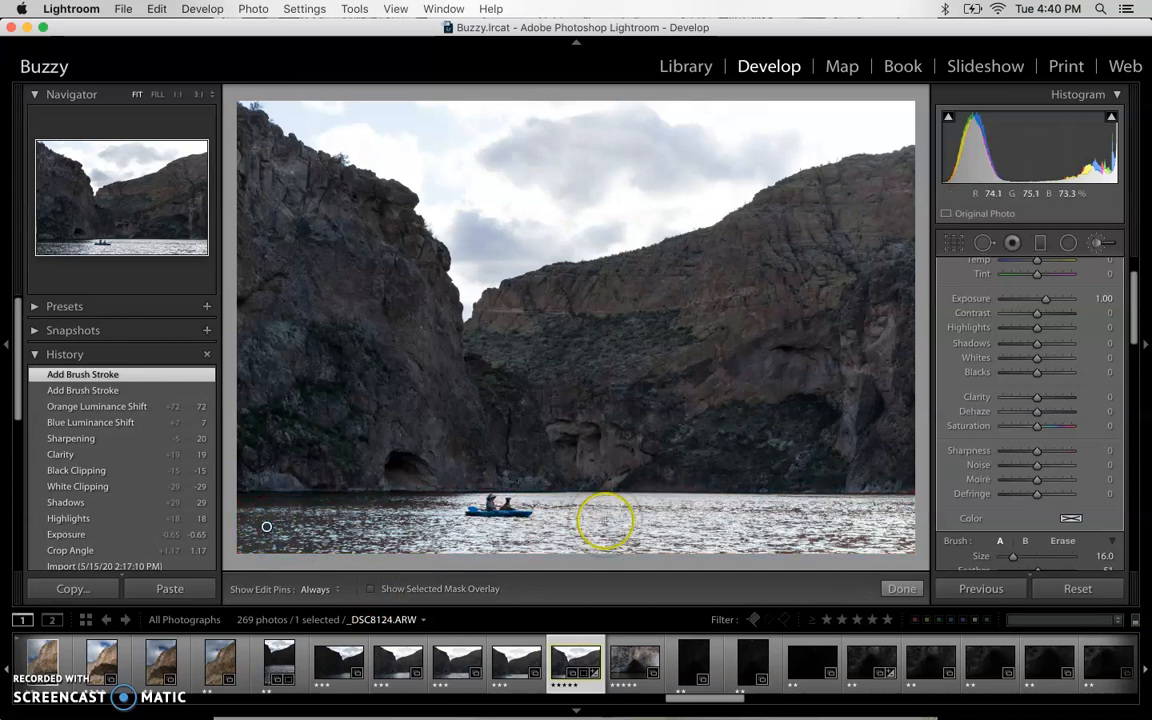
pyautogui.moveTo(1042, 300); pyautogui.dragTo(1033, 311)
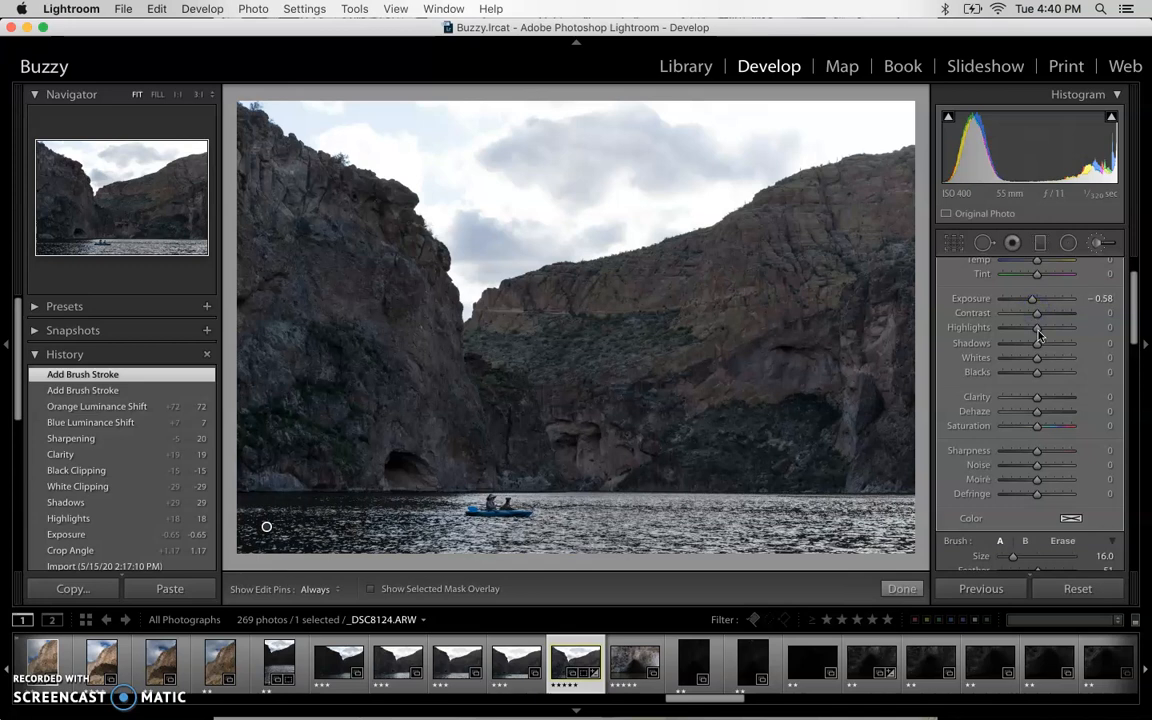
pyautogui.click(1038, 330)
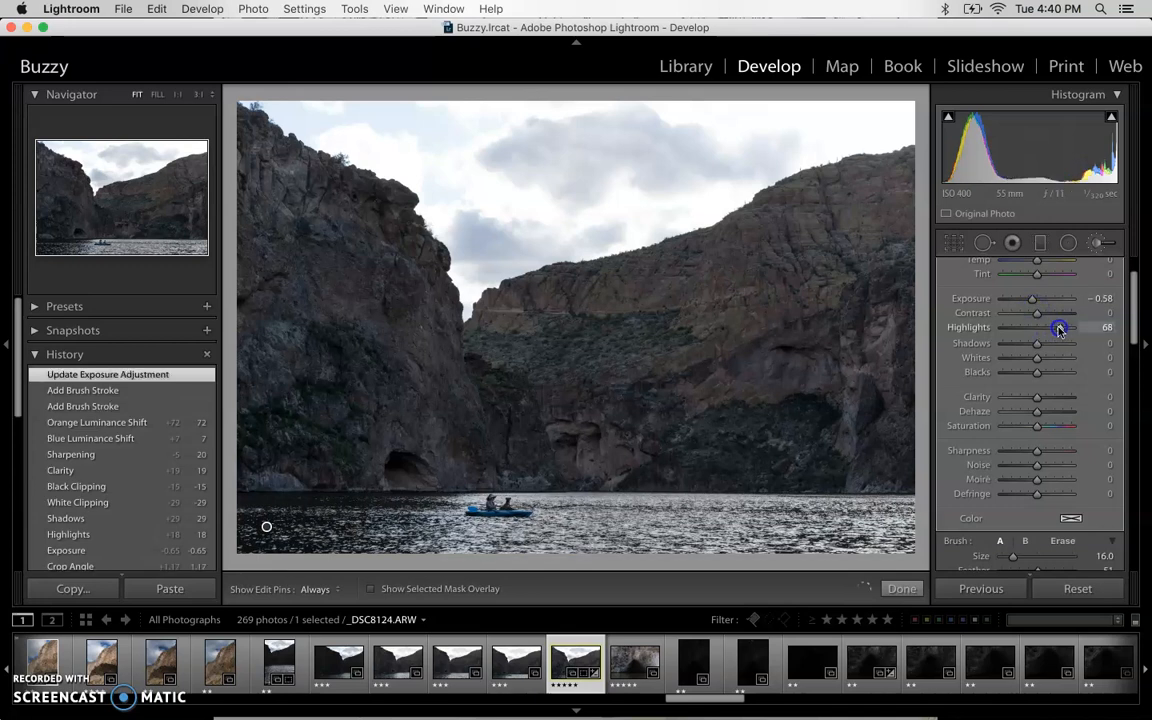
pyautogui.moveTo(1057, 330)
pyautogui.mouseDown()
pyautogui.moveTo(1024, 345)
pyautogui.moveTo(1040, 344)
pyautogui.mouseUp()
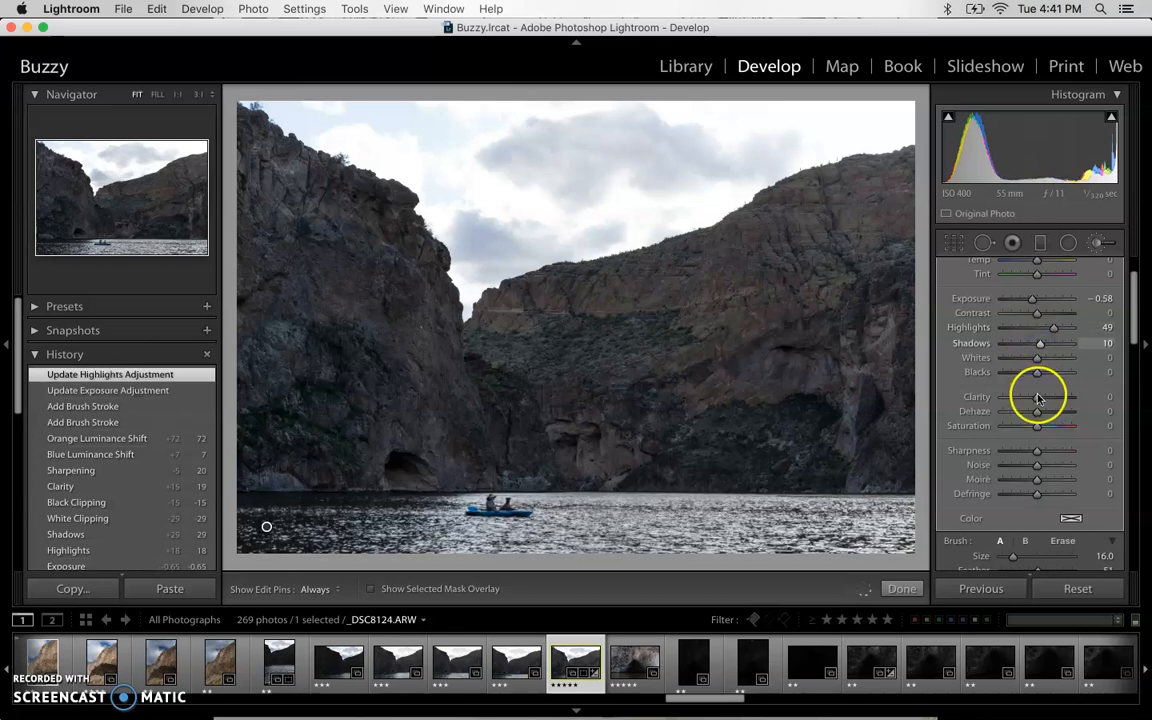
# Step: Set the water mask's clarity to 11 and saturation to 6
pyautogui.moveTo(1043, 398); pyautogui.dragTo(1043, 398)
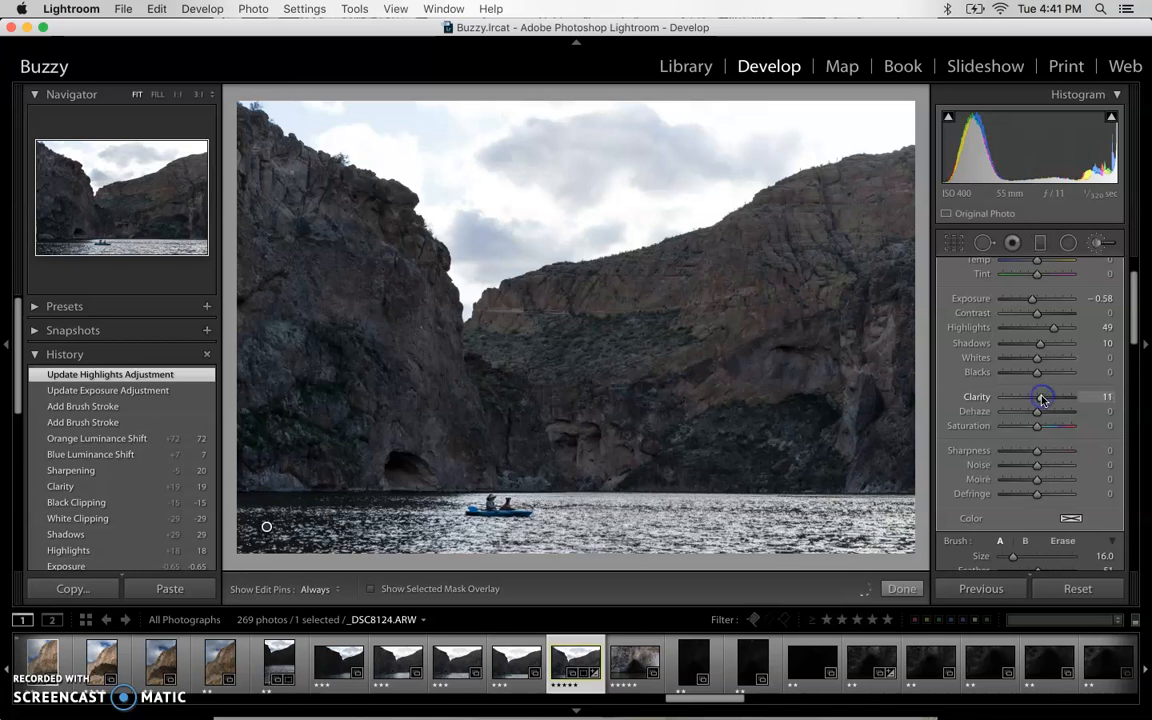
pyautogui.click(1037, 454)
pyautogui.moveTo(1040, 427); pyautogui.dragTo(1043, 427)
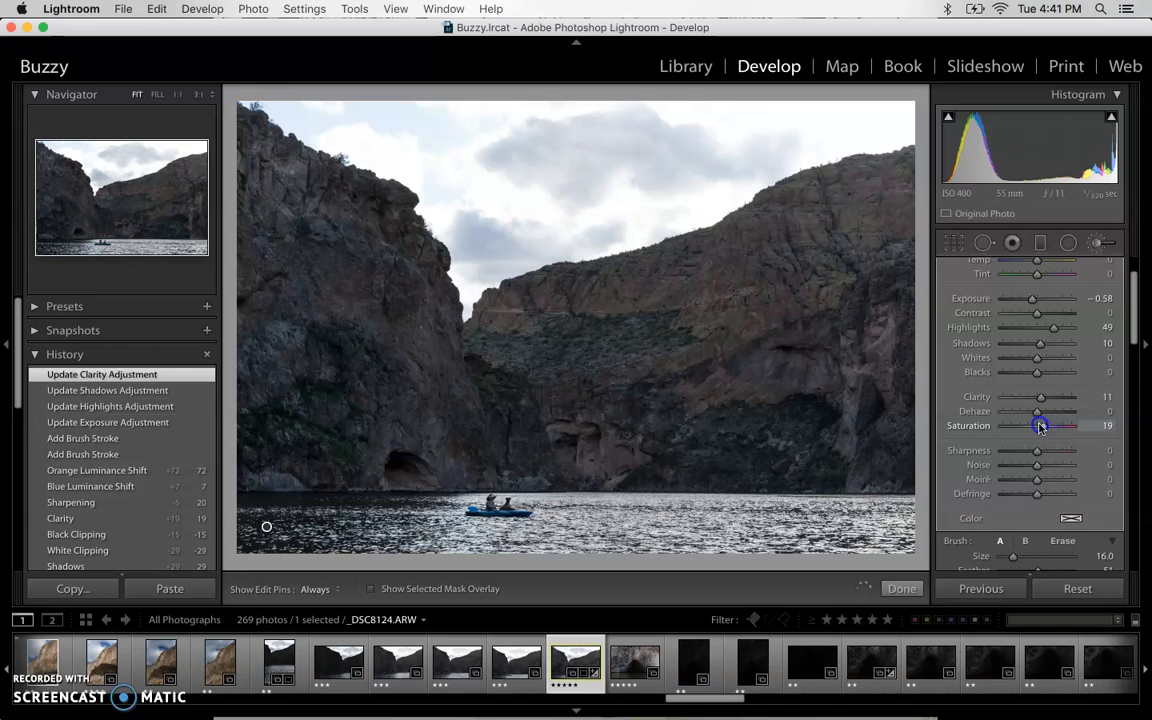
pyautogui.moveTo(1040, 428); pyautogui.dragTo(1040, 428)
# Step: Compare the before and after versions of the photo several times, ending on the edited version
pyautogui.press('\\')
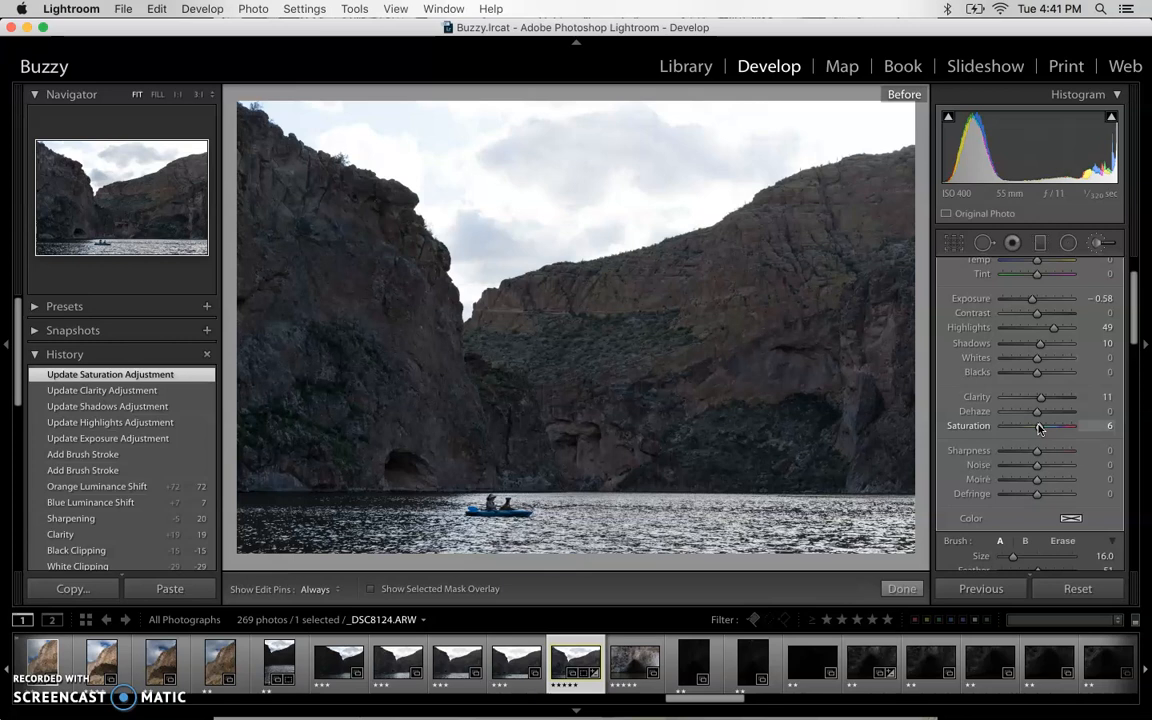
pyautogui.press('\\')
pyautogui.press('\\')
pyautogui.press('\\')
pyautogui.press('\\')
pyautogui.press('\\')
pyautogui.press('\\')
pyautogui.press('\\')
pyautogui.press('\\')
pyautogui.press('\\')
pyautogui.press('\\')
pyautogui.press('\\')
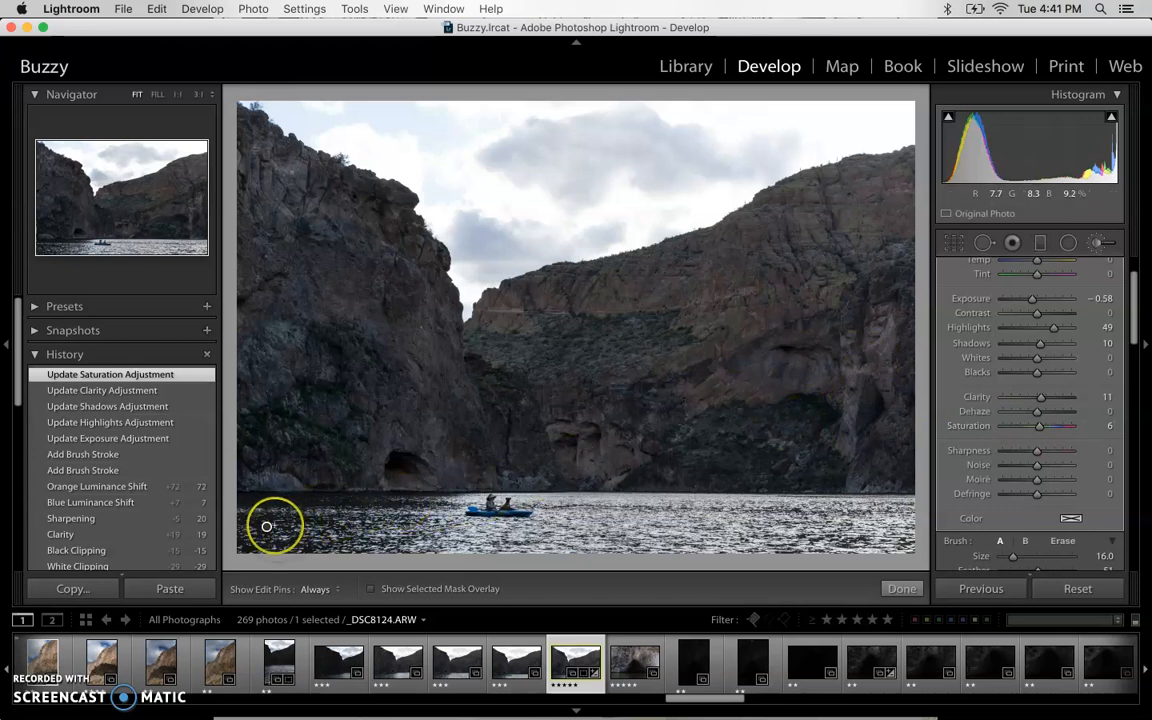
# Step: Start a new Adjustment Brush mask and paint it over the sky and clouds with the mask overlay shown
pyautogui.click(368, 537)
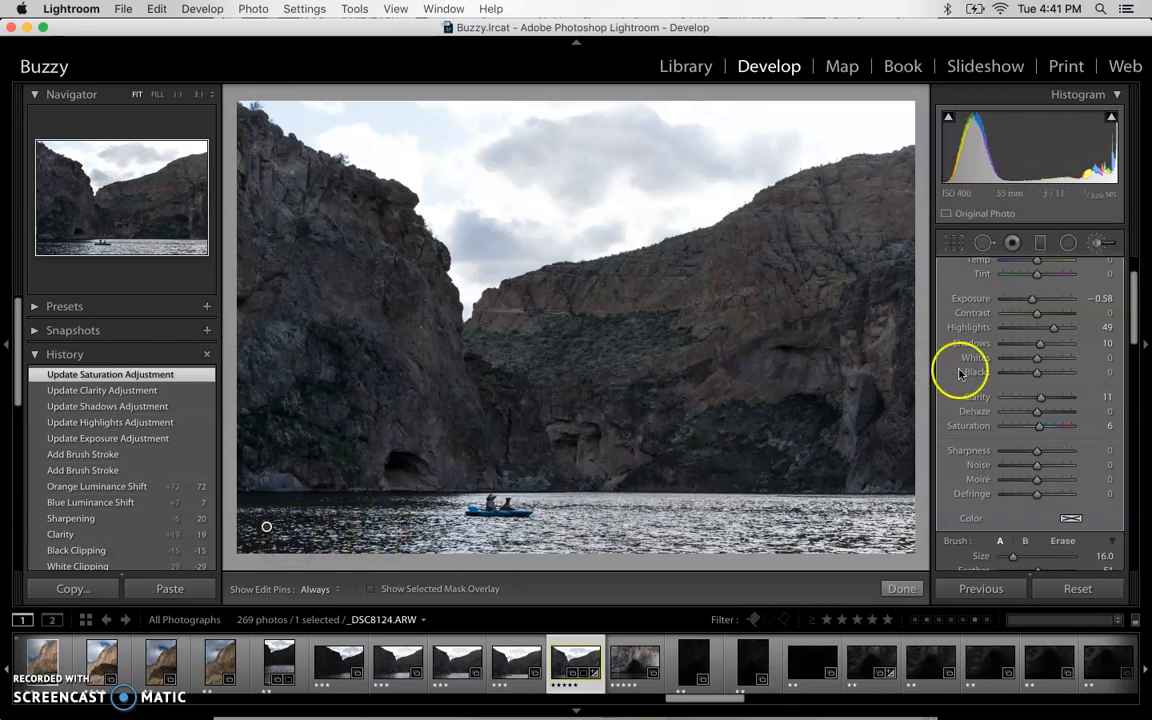
pyautogui.scroll(3, 1041, 358)
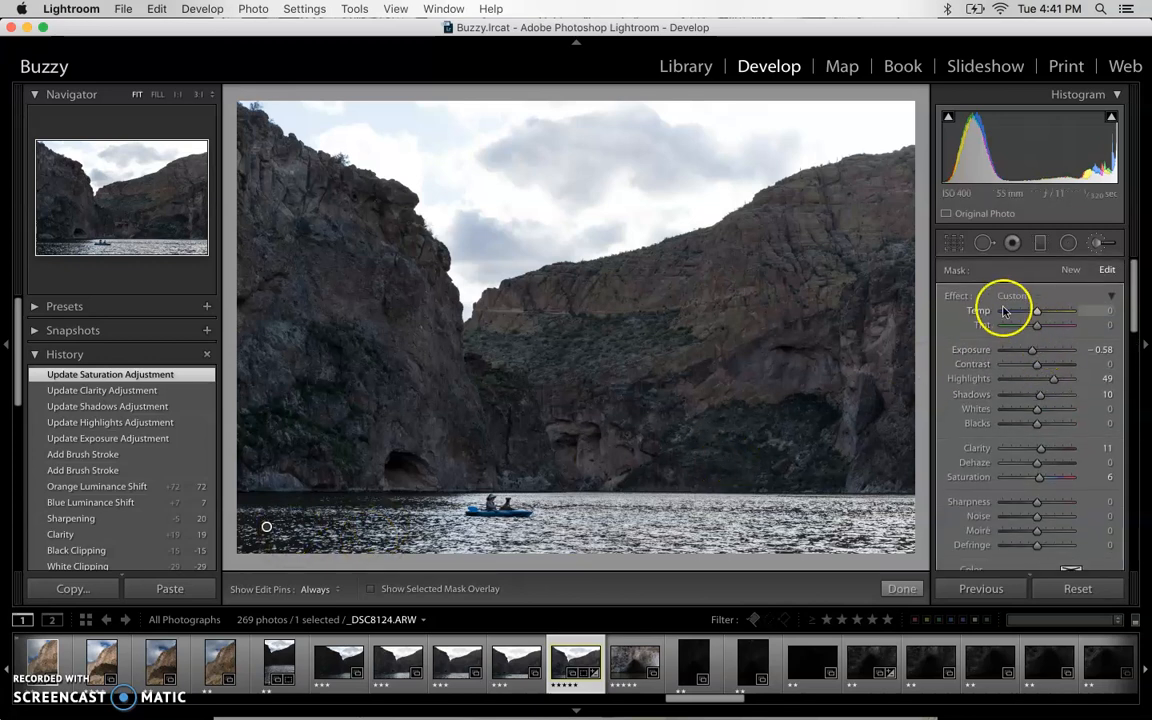
pyautogui.click(1070, 271)
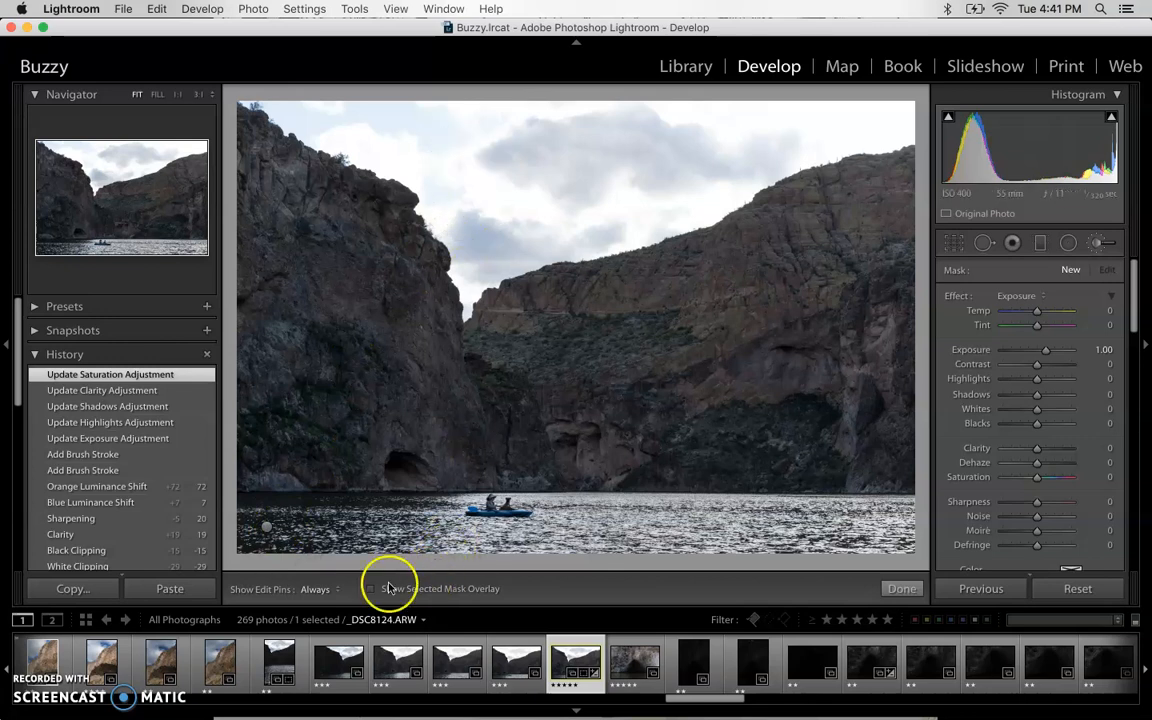
pyautogui.moveTo(455, 136)
pyautogui.mouseDown()
pyautogui.moveTo(509, 136)
pyautogui.moveTo(591, 184)
pyautogui.moveTo(631, 163)
pyautogui.moveTo(546, 170)
pyautogui.moveTo(906, 106)
pyautogui.mouseUp()
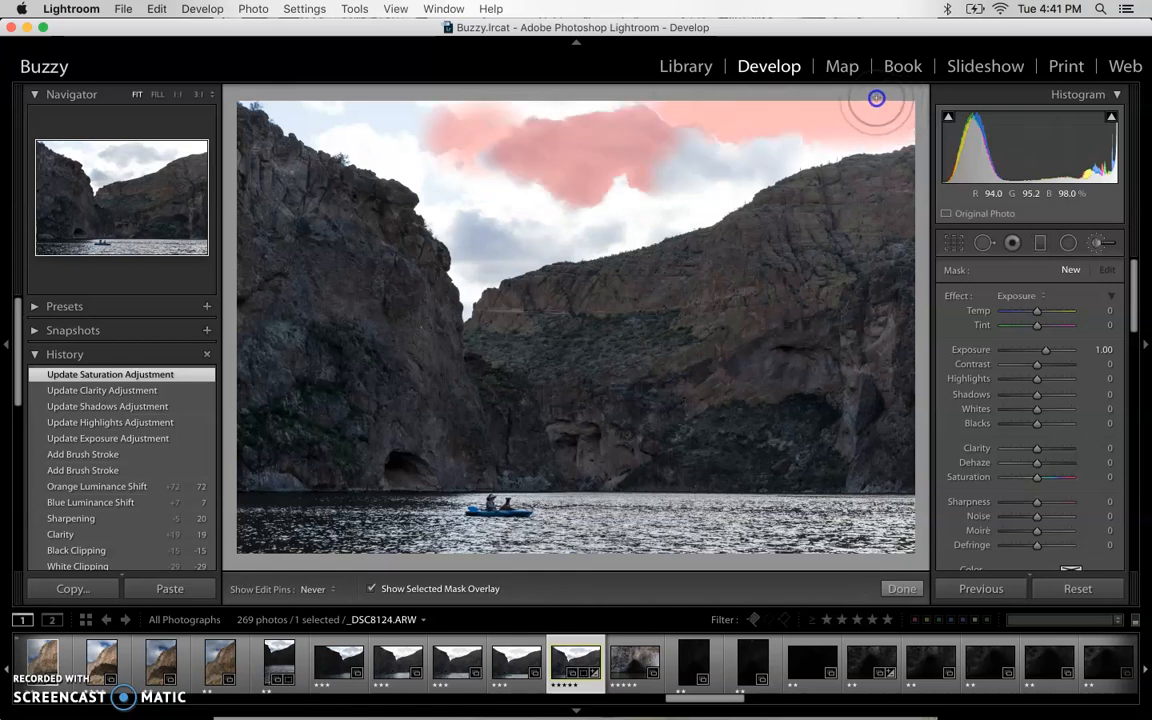
pyautogui.moveTo(367, 110)
pyautogui.mouseDown()
pyautogui.moveTo(322, 113)
pyautogui.moveTo(250, 85)
pyautogui.moveTo(367, 94)
pyautogui.moveTo(395, 108)
pyautogui.moveTo(423, 131)
pyautogui.moveTo(386, 131)
pyautogui.moveTo(452, 147)
pyautogui.moveTo(468, 192)
pyautogui.moveTo(448, 199)
pyautogui.moveTo(489, 240)
pyautogui.moveTo(670, 203)
pyautogui.moveTo(776, 142)
pyautogui.moveTo(910, 105)
pyautogui.mouseUp()
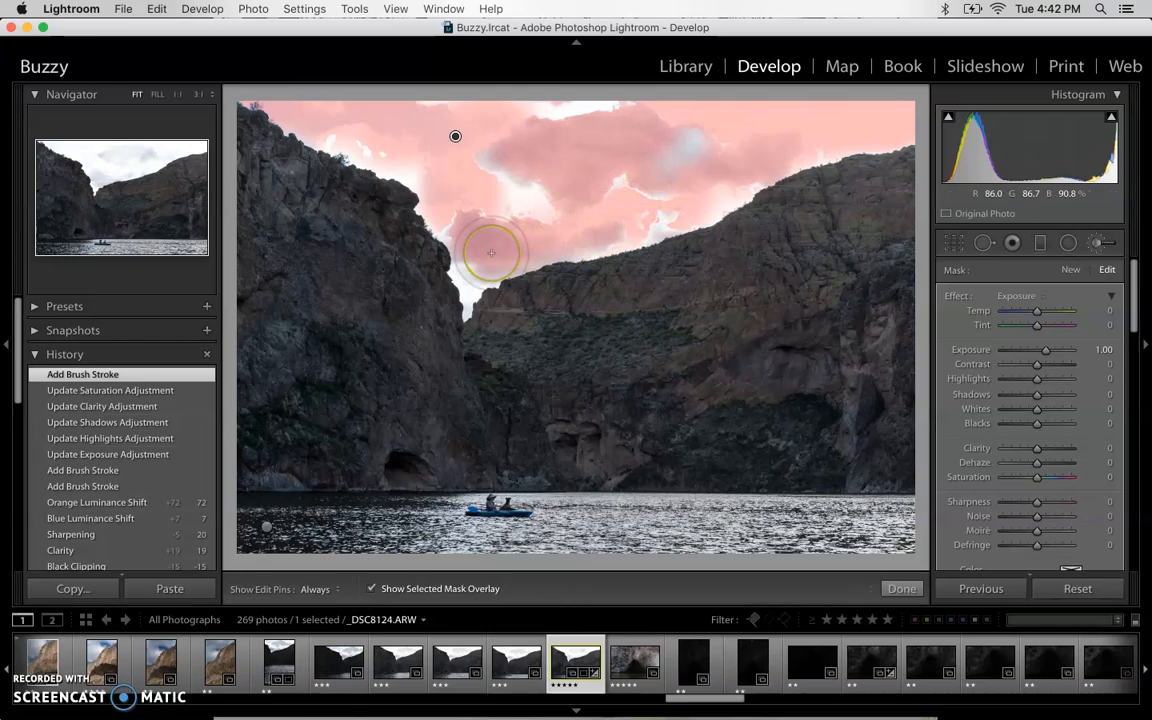
# Step: Extend the sky mask in close-up over the uncovered sky just above the ridge line, using a larger brush
pyautogui.press('z')
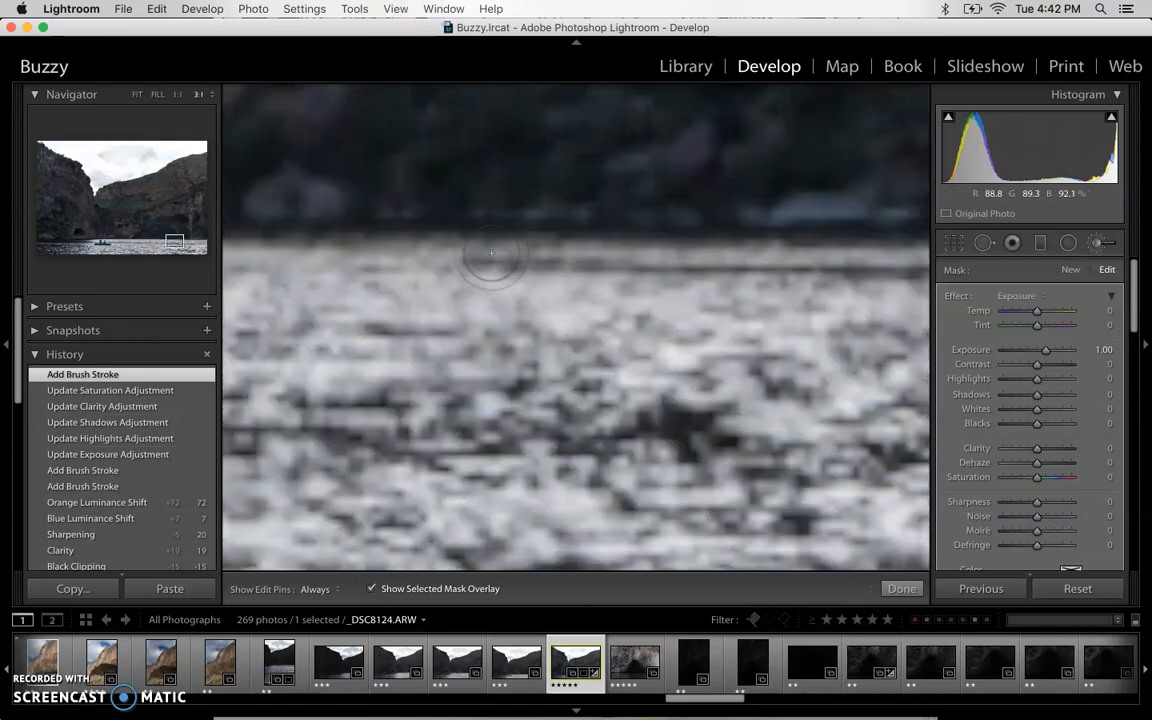
pyautogui.moveTo(500, 194); pyautogui.dragTo(645, 555)
pyautogui.moveTo(571, 378); pyautogui.dragTo(689, 617)
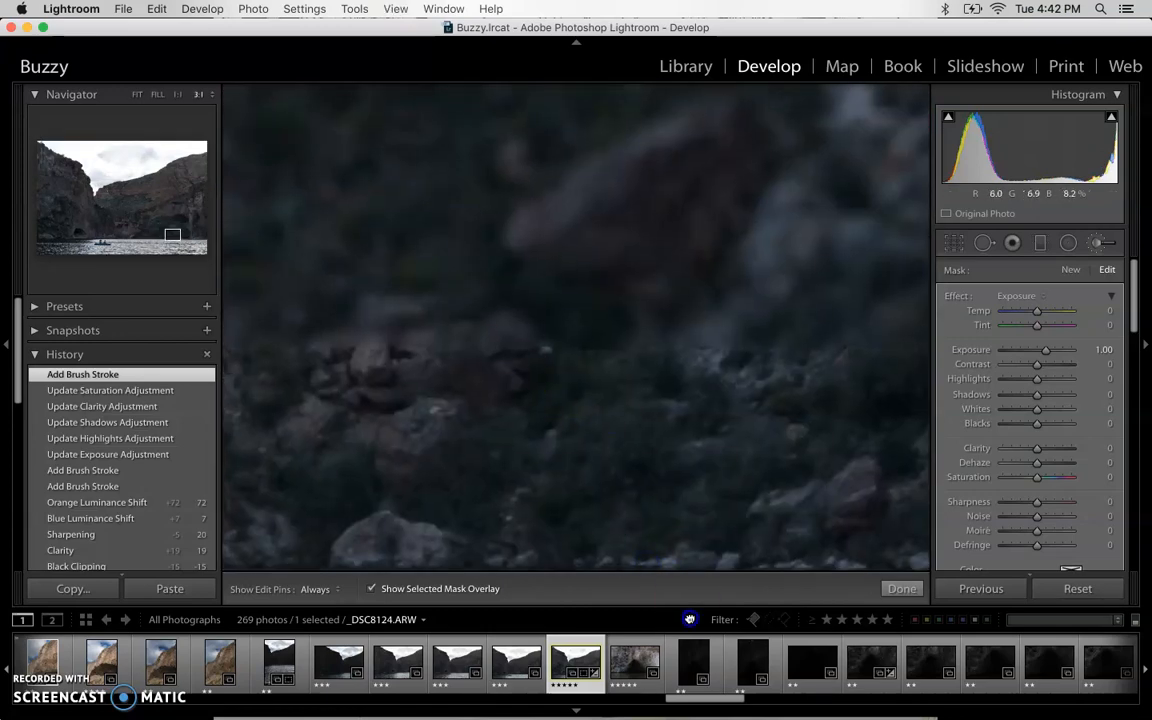
pyautogui.moveTo(537, 208); pyautogui.dragTo(671, 545)
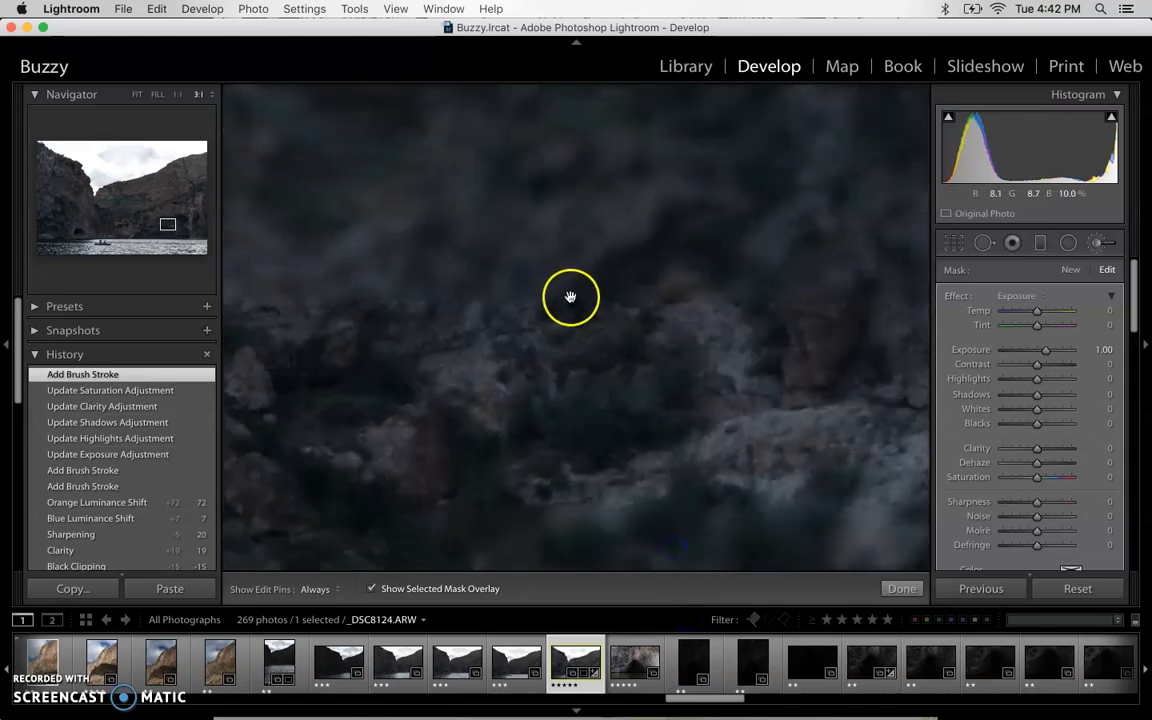
pyautogui.moveTo(571, 296); pyautogui.dragTo(760, 712)
pyautogui.moveTo(576, 198); pyautogui.dragTo(692, 476)
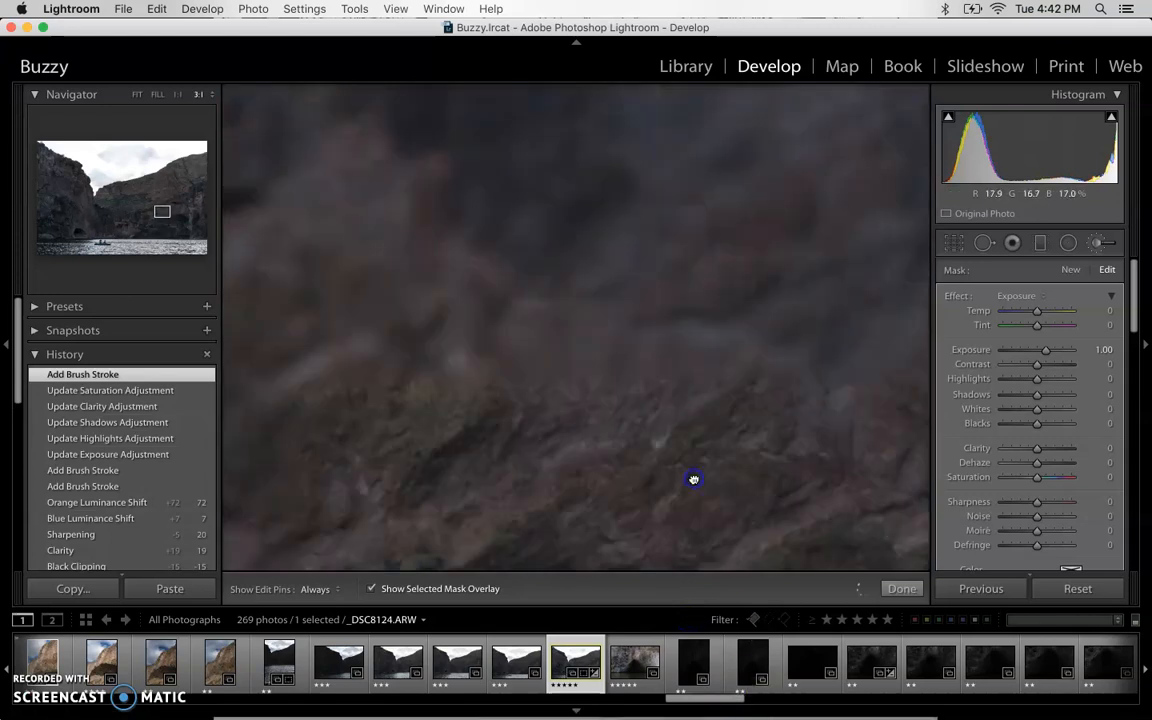
pyautogui.moveTo(141, 206); pyautogui.dragTo(123, 178)
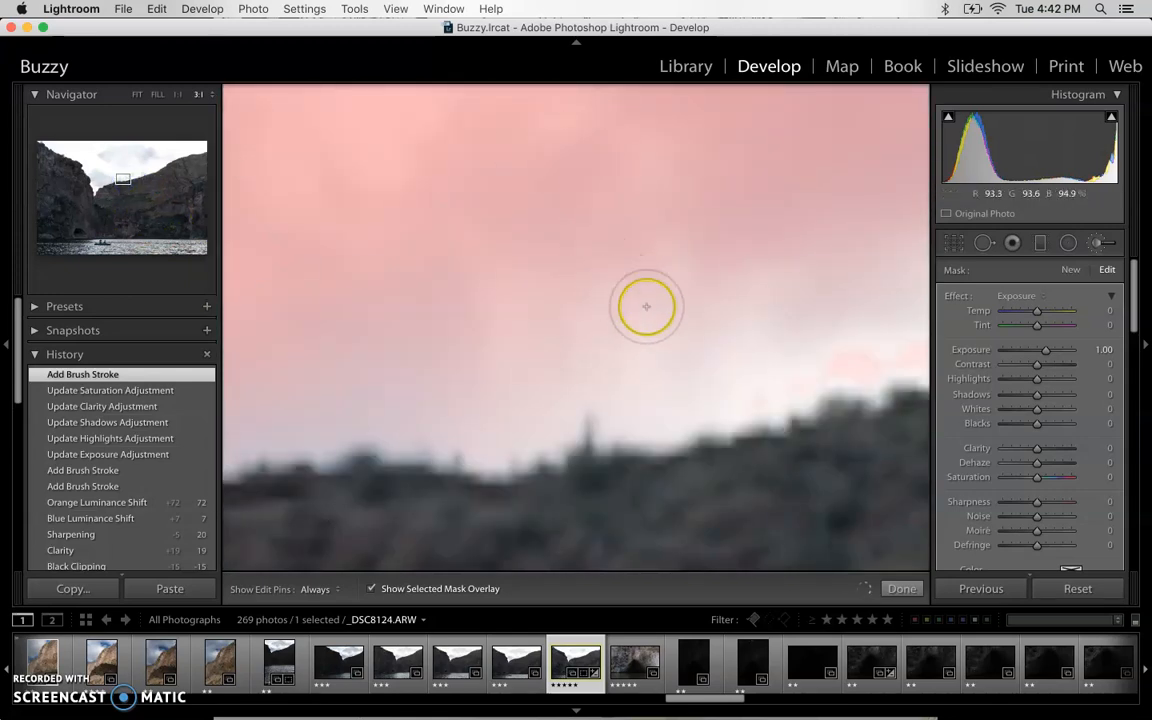
pyautogui.scroll(3, 647, 305)
pyautogui.moveTo(710, 354)
pyautogui.mouseDown()
pyautogui.moveTo(879, 268)
pyautogui.moveTo(831, 322)
pyautogui.moveTo(910, 306)
pyautogui.moveTo(847, 300)
pyautogui.moveTo(678, 343)
pyautogui.mouseUp()
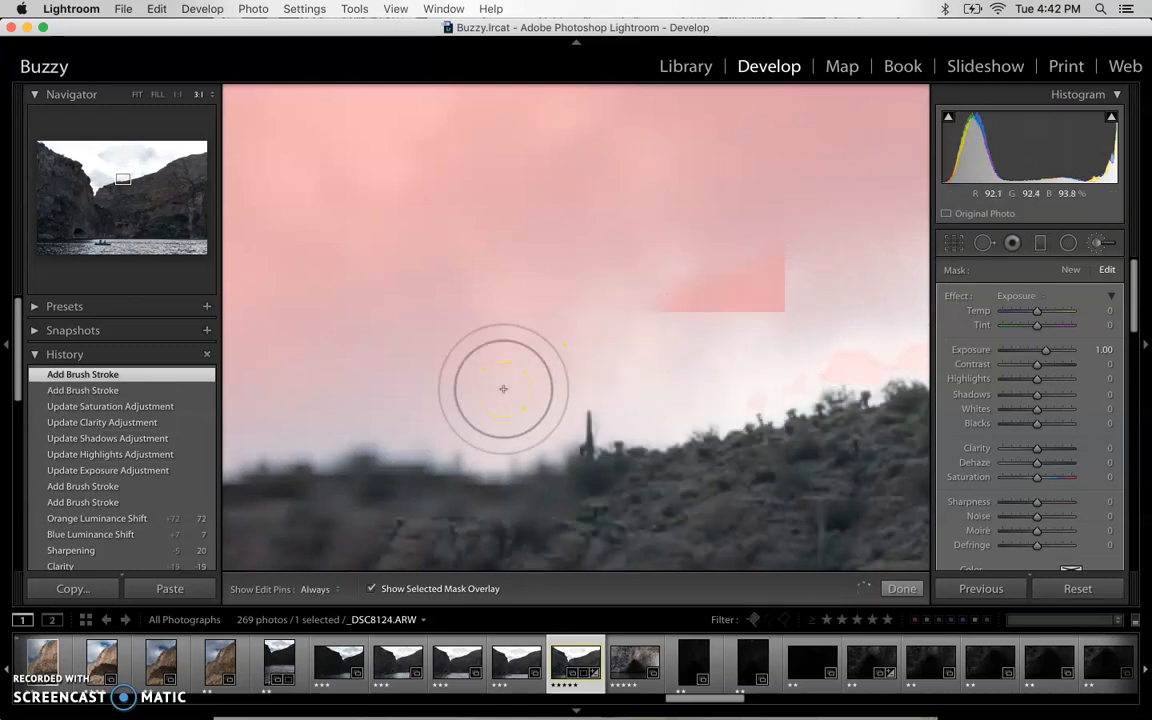
pyautogui.press('z')
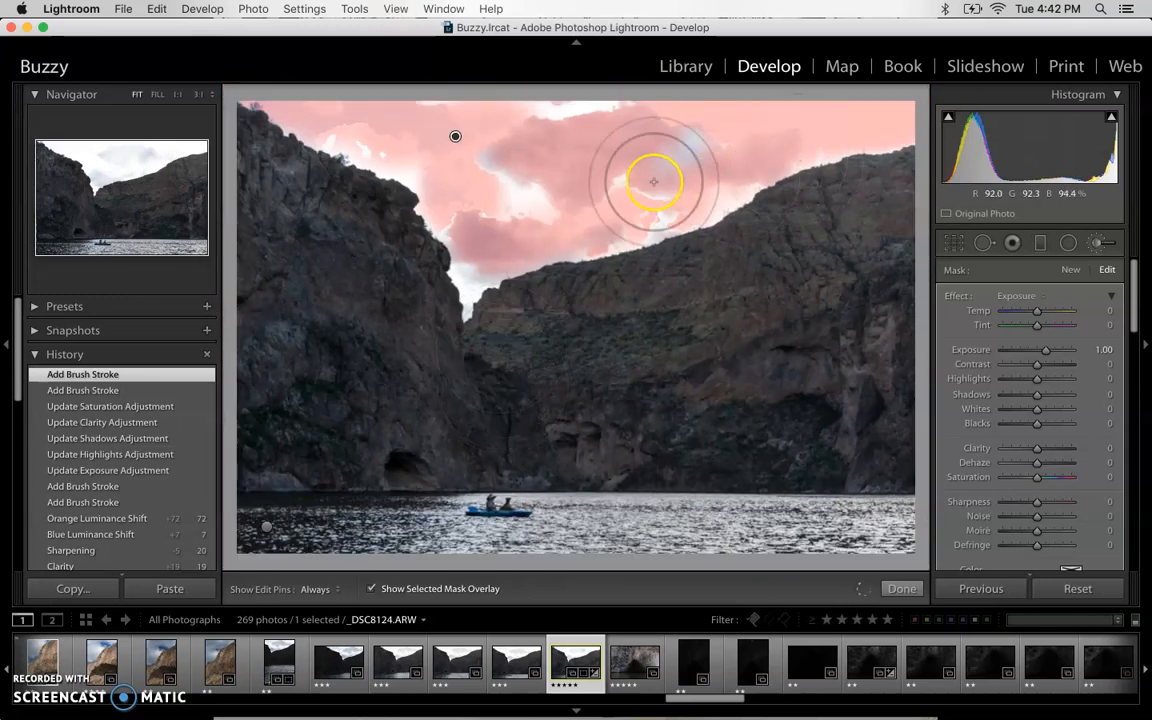
# Step: Fill the remaining sky gaps, including the notch between the cliffs, with a smaller brush, and hide the mask overlay
pyautogui.scroll(-5, 657, 197)
pyautogui.moveTo(657, 205)
pyautogui.mouseDown()
pyautogui.moveTo(704, 195)
pyautogui.moveTo(802, 123)
pyautogui.moveTo(895, 103)
pyautogui.mouseUp()
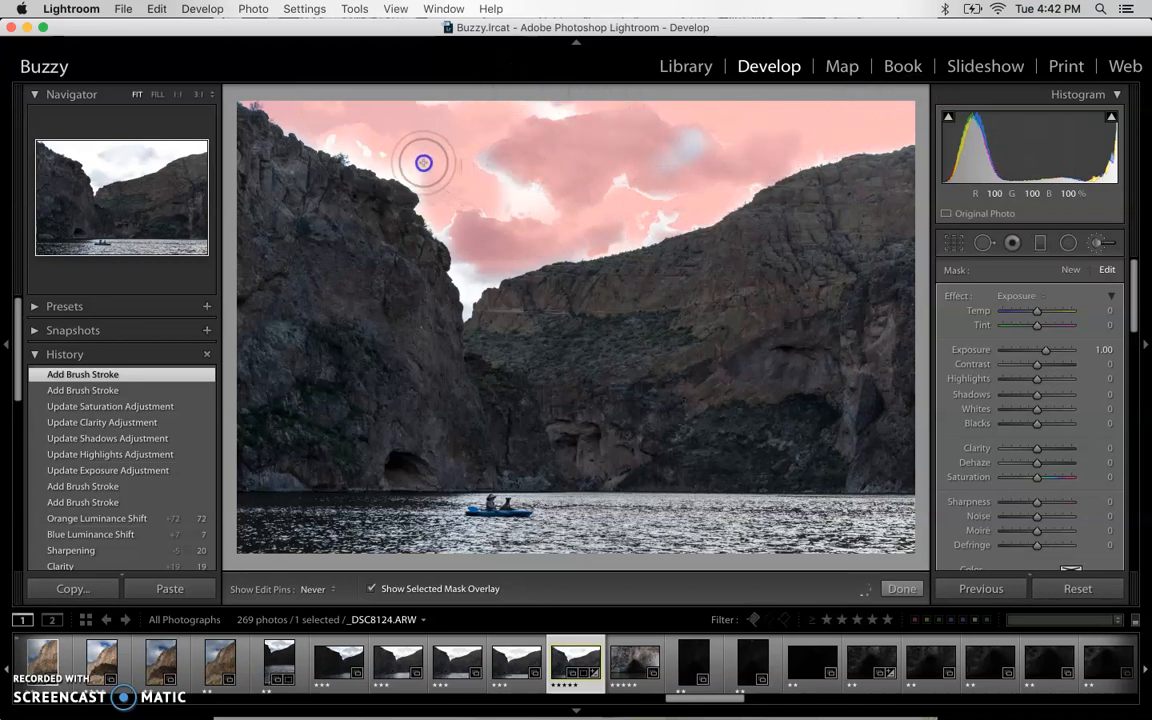
pyautogui.click(509, 186)
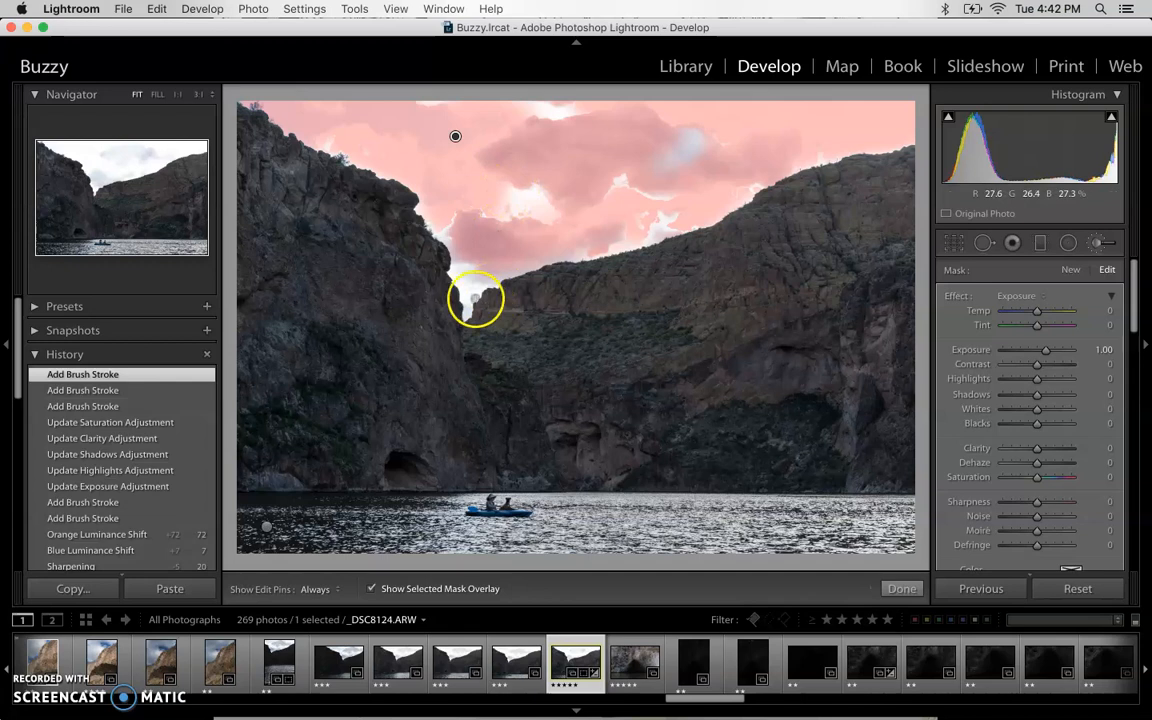
pyautogui.moveTo(457, 275); pyautogui.dragTo(457, 279)
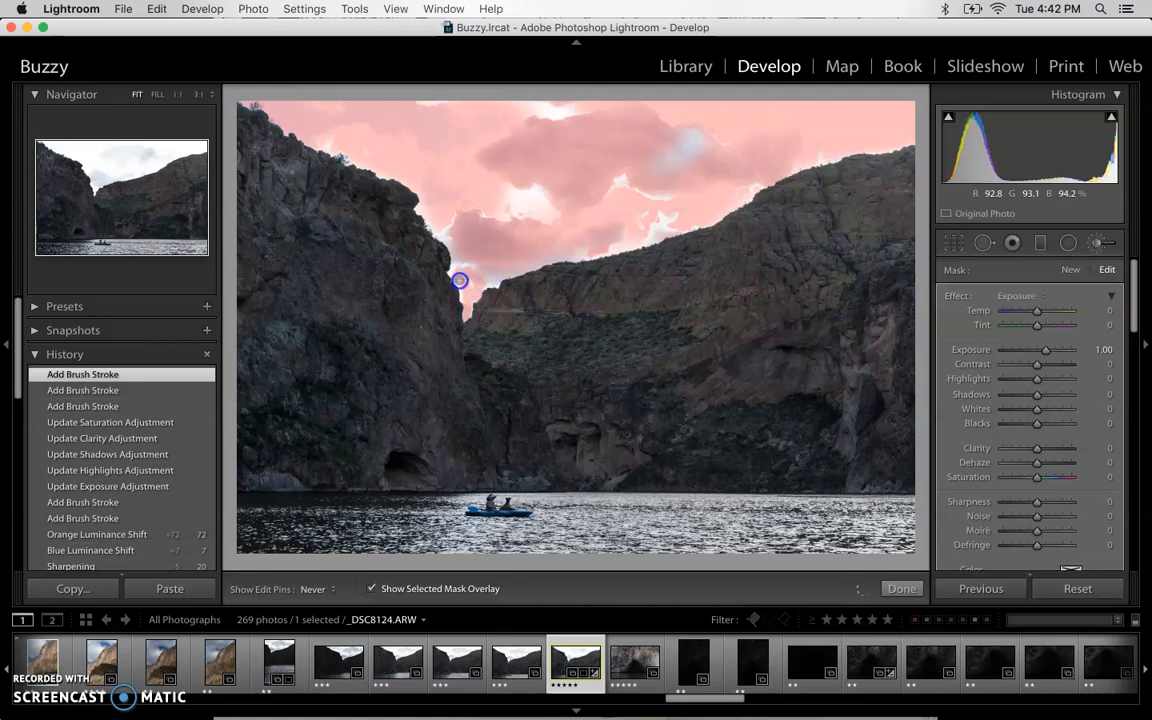
pyautogui.moveTo(490, 274); pyautogui.dragTo(489, 274)
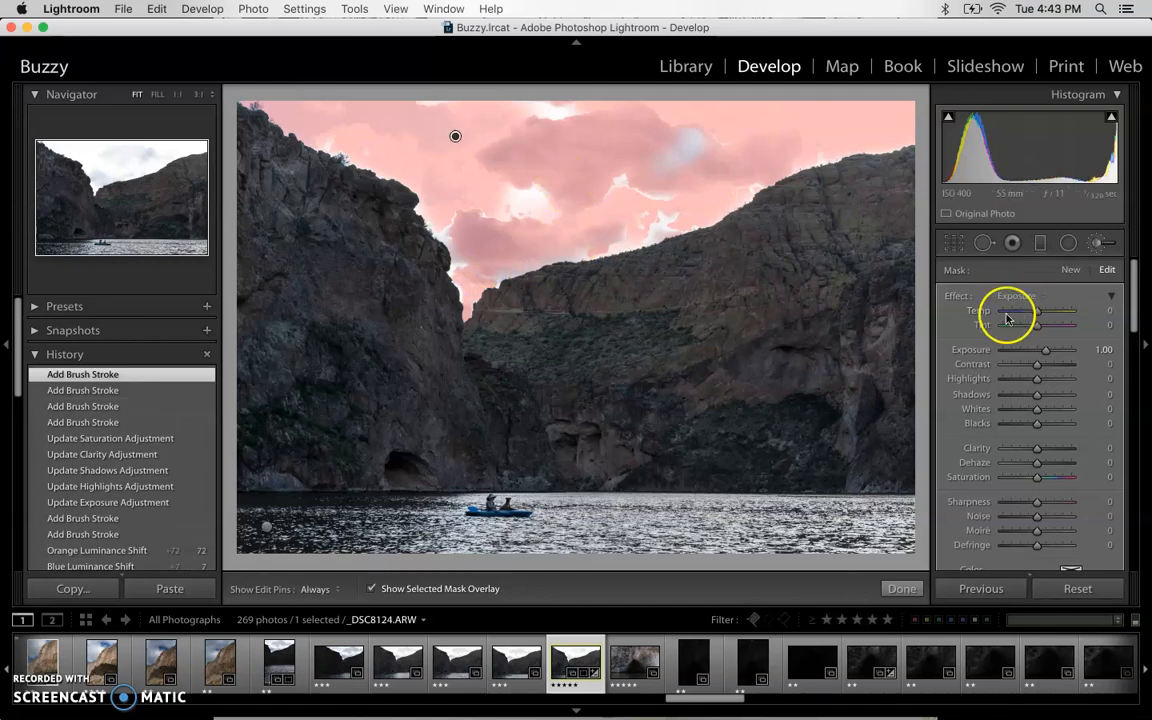
pyautogui.click(372, 590)
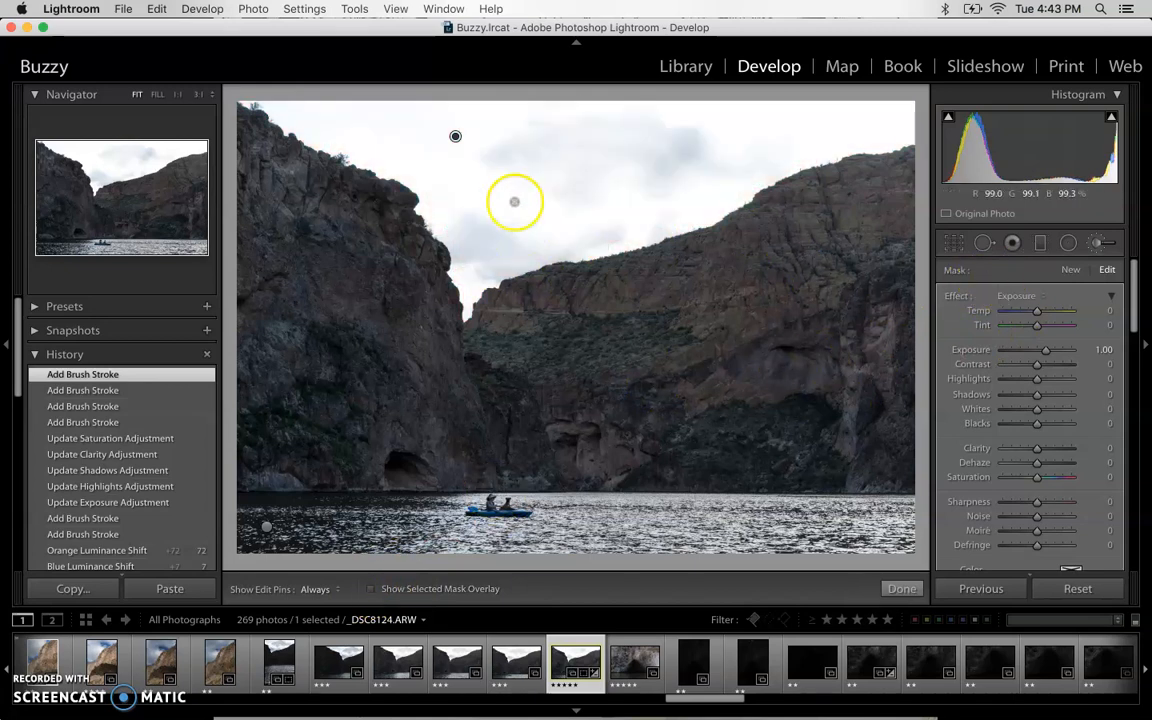
# Step: Set the sky mask's temperature to −2, highlights to −50 and whites to −7
pyautogui.moveTo(455, 138)
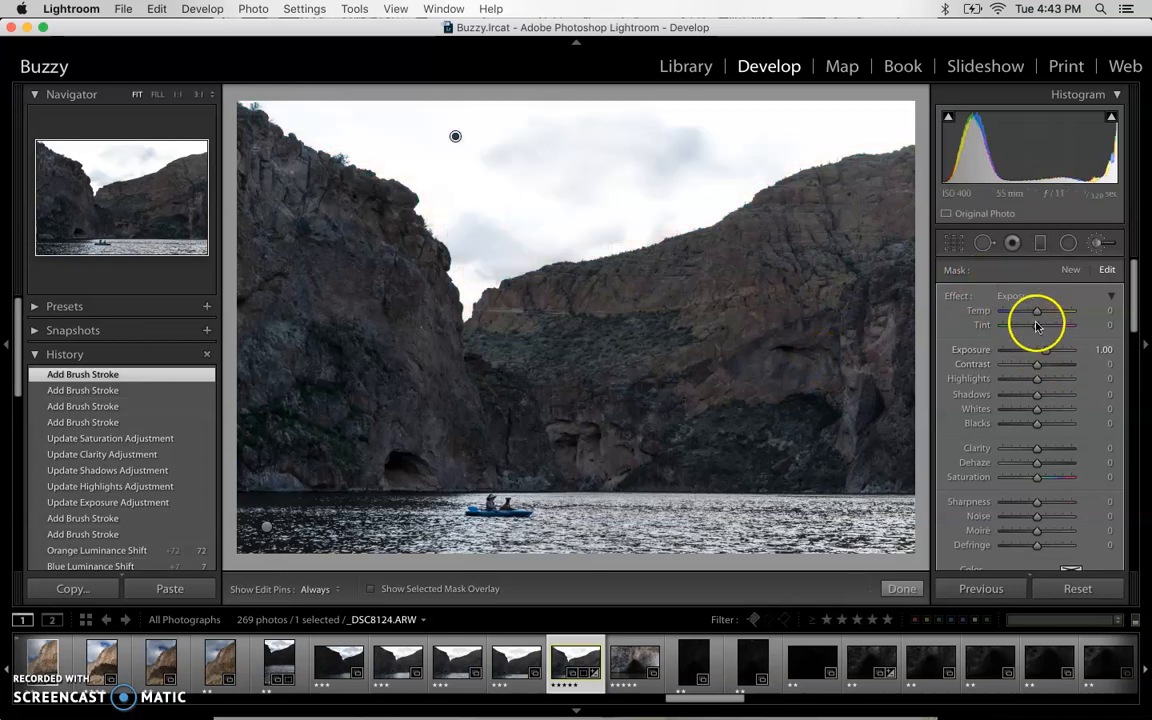
pyautogui.moveTo(1007, 314)
pyautogui.mouseDown()
pyautogui.moveTo(1085, 312)
pyautogui.moveTo(1035, 314)
pyautogui.mouseUp()
pyautogui.moveTo(1037, 378)
pyautogui.mouseDown()
pyautogui.moveTo(1005, 386)
pyautogui.moveTo(997, 418)
pyautogui.moveTo(1036, 408)
pyautogui.moveTo(1021, 381)
pyautogui.mouseUp()
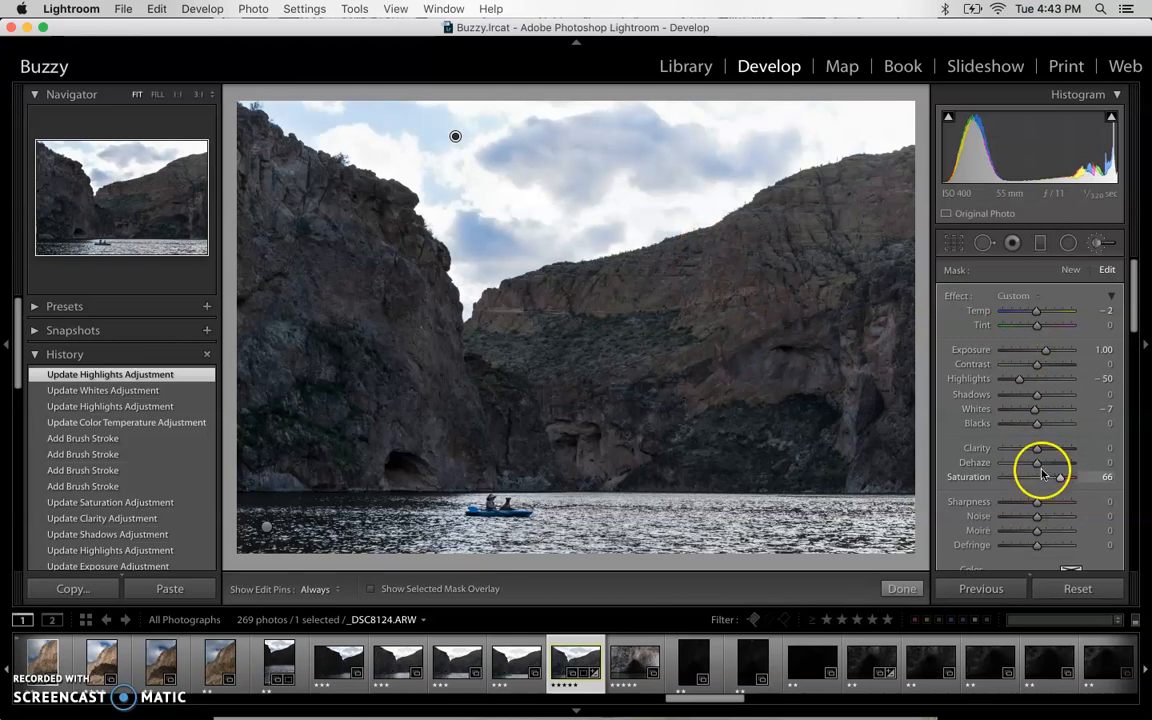
# Step: Set the sky mask's dehaze to 5 and saturation to 26, and finish the brush editing
pyautogui.moveTo(1036, 463)
pyautogui.mouseDown()
pyautogui.moveTo(1097, 459)
pyautogui.moveTo(1015, 466)
pyautogui.moveTo(1039, 465)
pyautogui.mouseUp()
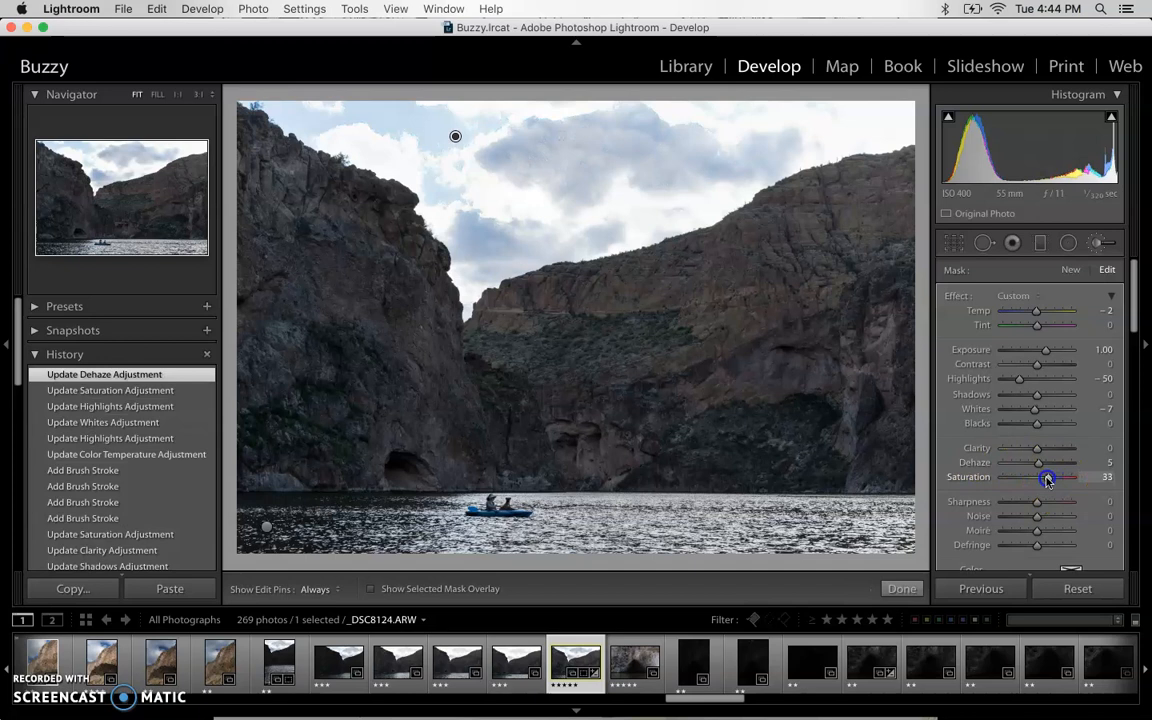
pyautogui.click(1044, 479)
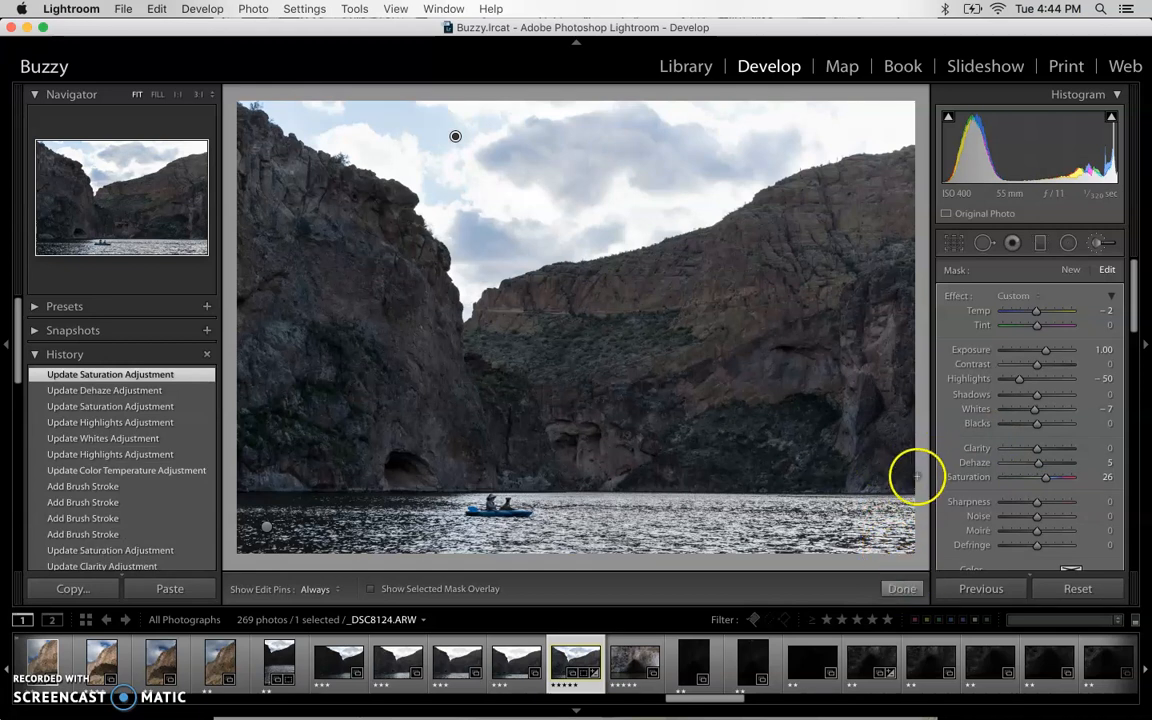
pyautogui.click(897, 590)
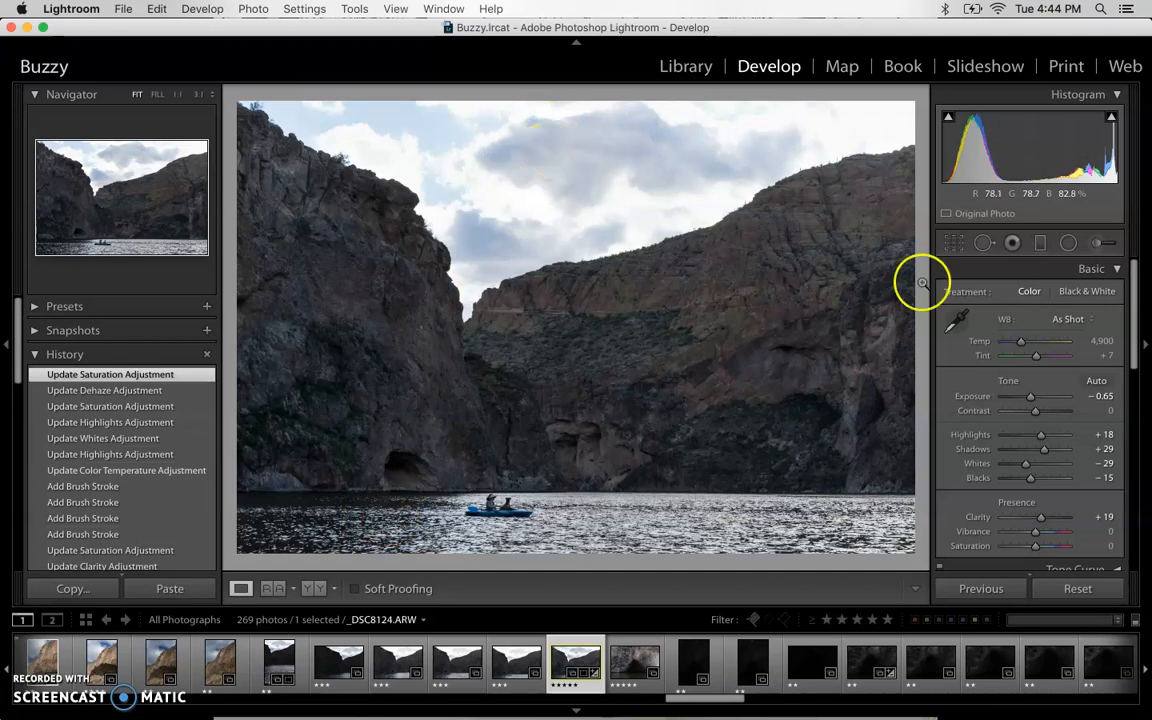
# Step: Paint a new Adjustment Brush mask over the canyon walls with the mask overlay shown, and hide the overlay again
pyautogui.click(1100, 246)
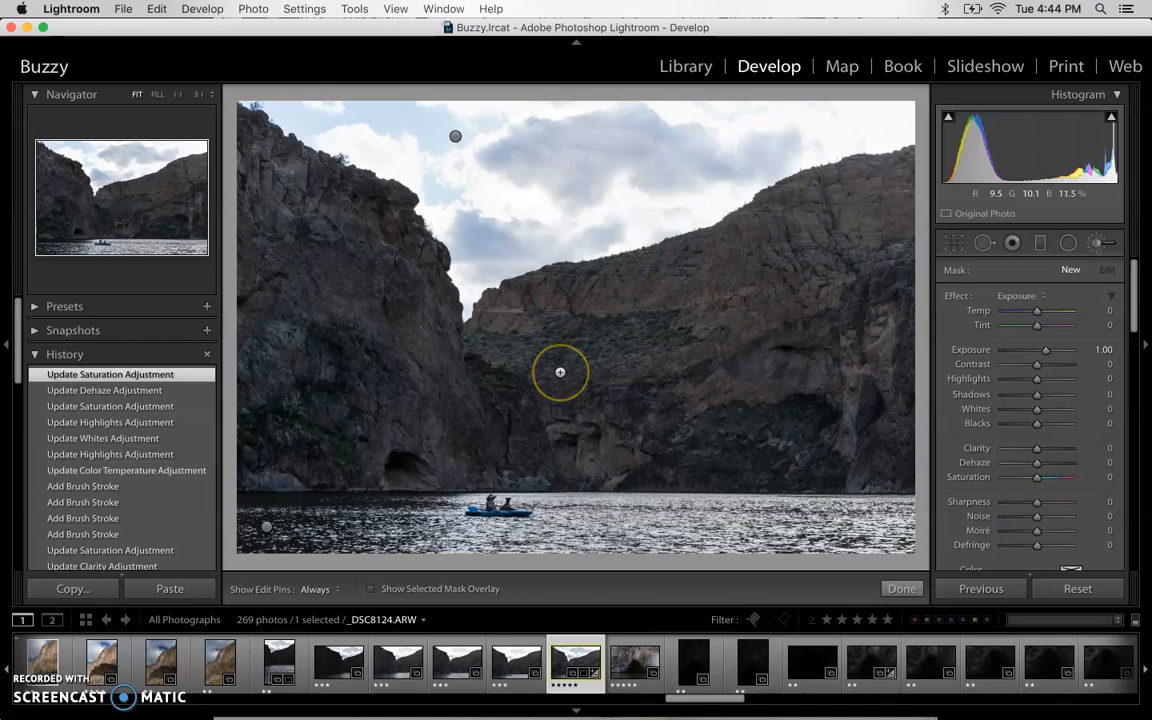
pyautogui.press('o')
pyautogui.press('o')
pyautogui.click(372, 588)
pyautogui.moveTo(646, 321)
pyautogui.mouseDown()
pyautogui.moveTo(657, 318)
pyautogui.moveTo(607, 345)
pyautogui.moveTo(826, 340)
pyautogui.moveTo(882, 353)
pyautogui.moveTo(353, 414)
pyautogui.moveTo(266, 307)
pyautogui.mouseUp()
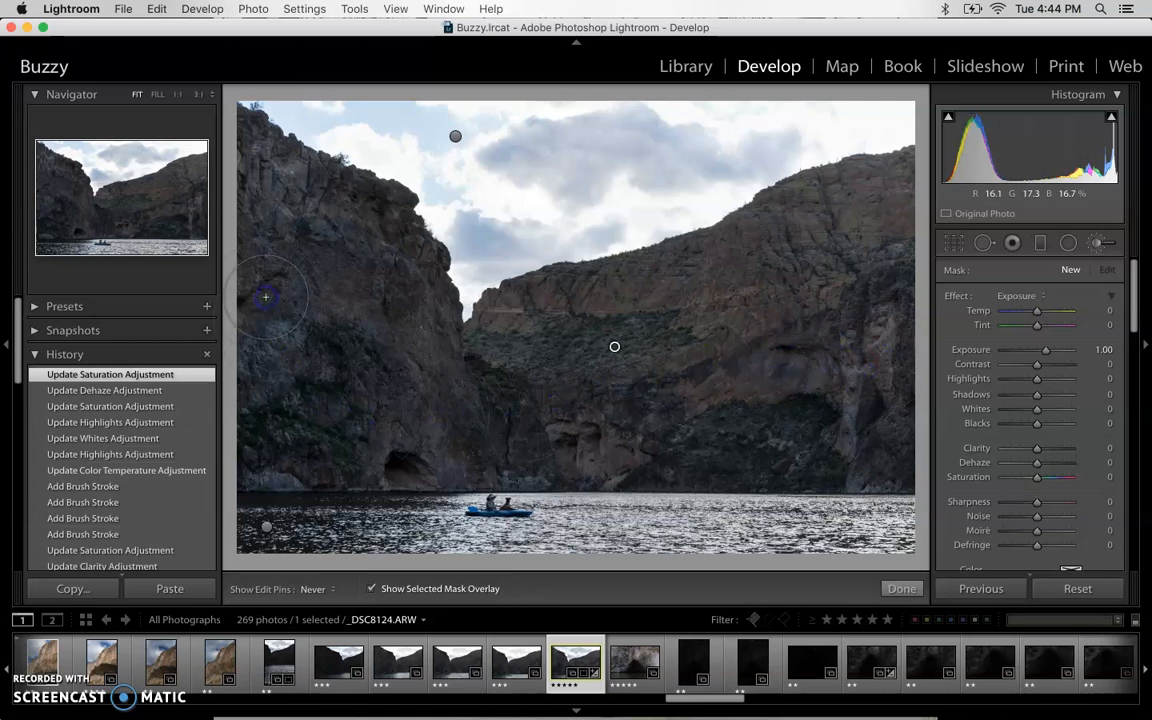
pyautogui.click(614, 347)
pyautogui.moveTo(615, 377)
pyautogui.mouseDown()
pyautogui.moveTo(453, 400)
pyautogui.moveTo(483, 381)
pyautogui.moveTo(377, 382)
pyautogui.moveTo(274, 411)
pyautogui.moveTo(266, 424)
pyautogui.moveTo(248, 211)
pyautogui.mouseUp()
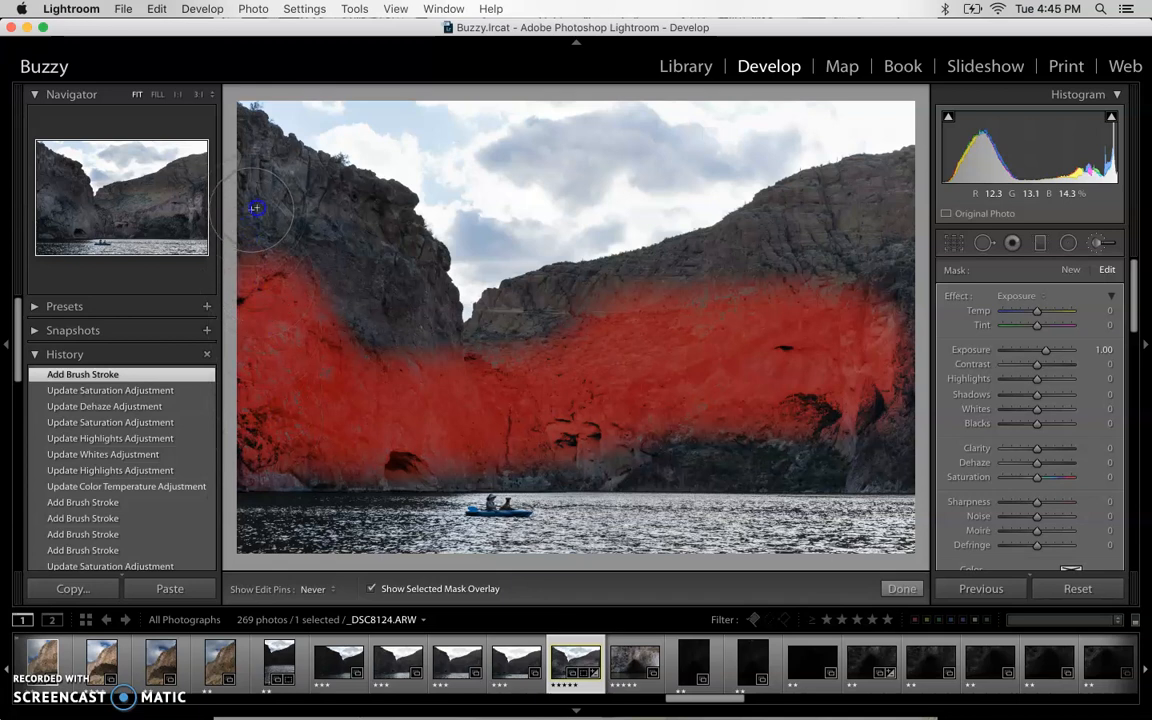
pyautogui.moveTo(409, 367)
pyautogui.mouseDown()
pyautogui.moveTo(480, 398)
pyautogui.moveTo(530, 360)
pyautogui.moveTo(609, 347)
pyautogui.moveTo(808, 279)
pyautogui.moveTo(781, 282)
pyautogui.moveTo(872, 268)
pyautogui.moveTo(890, 432)
pyautogui.moveTo(642, 438)
pyautogui.moveTo(584, 390)
pyautogui.moveTo(636, 394)
pyautogui.moveTo(598, 367)
pyautogui.moveTo(772, 331)
pyautogui.moveTo(735, 326)
pyautogui.moveTo(391, 436)
pyautogui.moveTo(358, 431)
pyautogui.moveTo(301, 376)
pyautogui.moveTo(333, 324)
pyautogui.moveTo(339, 288)
pyautogui.moveTo(329, 285)
pyautogui.moveTo(505, 393)
pyautogui.moveTo(560, 354)
pyautogui.moveTo(555, 316)
pyautogui.moveTo(634, 329)
pyautogui.moveTo(592, 289)
pyautogui.moveTo(617, 316)
pyautogui.moveTo(563, 305)
pyautogui.moveTo(594, 317)
pyautogui.moveTo(608, 306)
pyautogui.moveTo(587, 249)
pyautogui.moveTo(573, 257)
pyautogui.moveTo(594, 267)
pyautogui.moveTo(653, 247)
pyautogui.moveTo(595, 266)
pyautogui.moveTo(620, 249)
pyautogui.moveTo(743, 324)
pyautogui.moveTo(627, 334)
pyautogui.moveTo(671, 363)
pyautogui.moveTo(376, 560)
pyautogui.mouseUp()
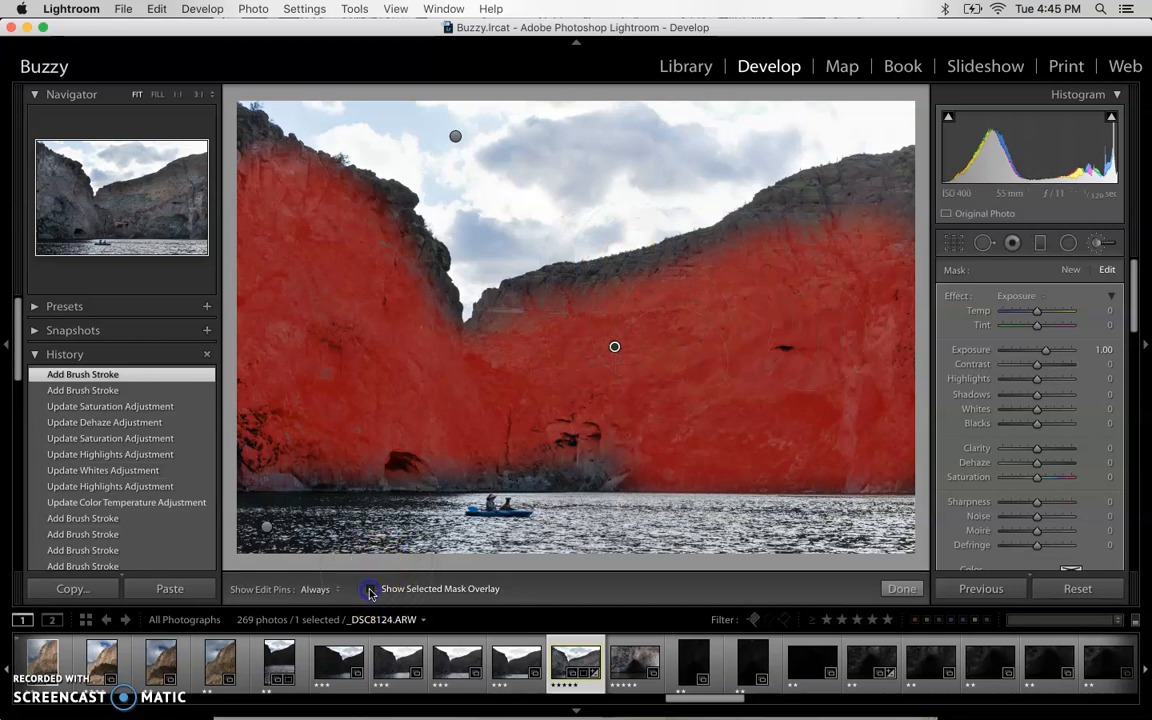
pyautogui.click(370, 590)
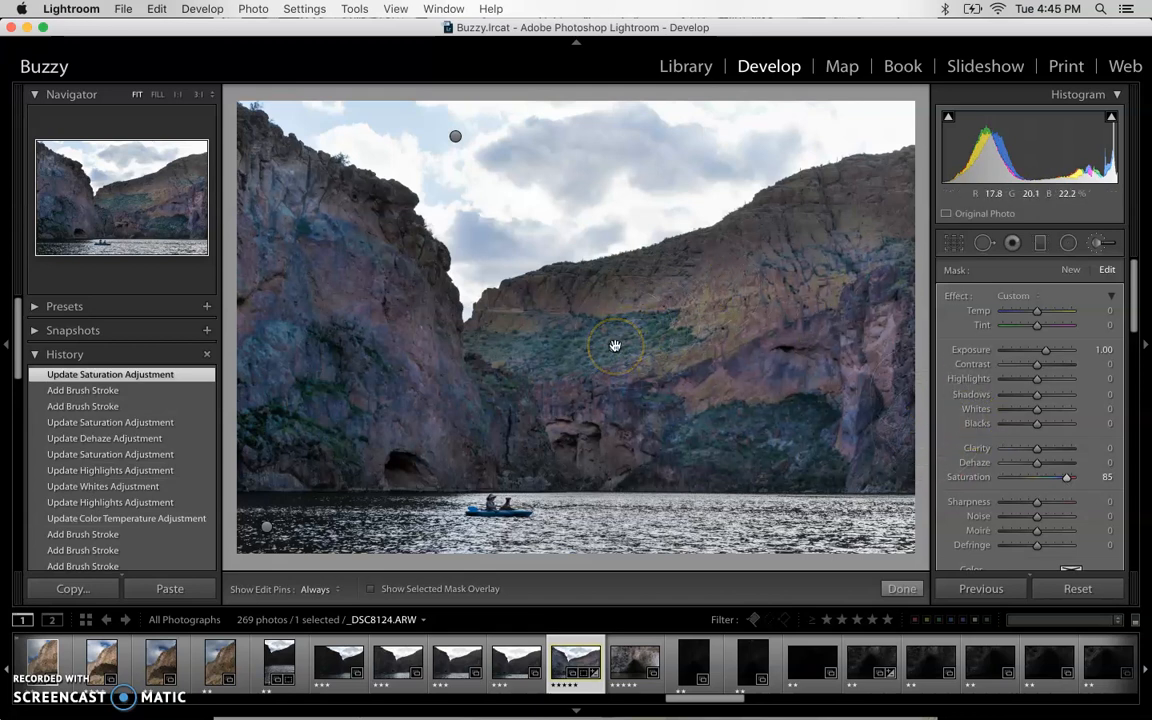
# Step: Extend the canyon mask over the remaining upper edges of both cliffs and set its saturation to 49
pyautogui.moveTo(615, 345)
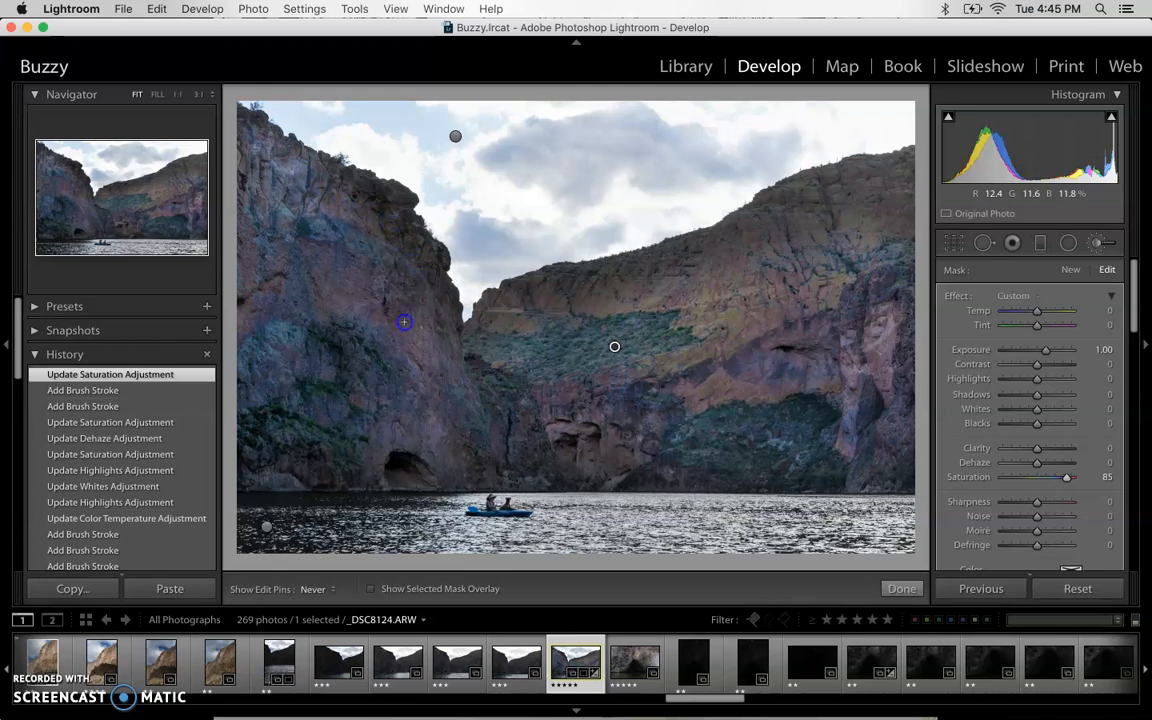
pyautogui.moveTo(332, 422); pyautogui.dragTo(336, 421)
pyautogui.moveTo(540, 311); pyautogui.dragTo(587, 302)
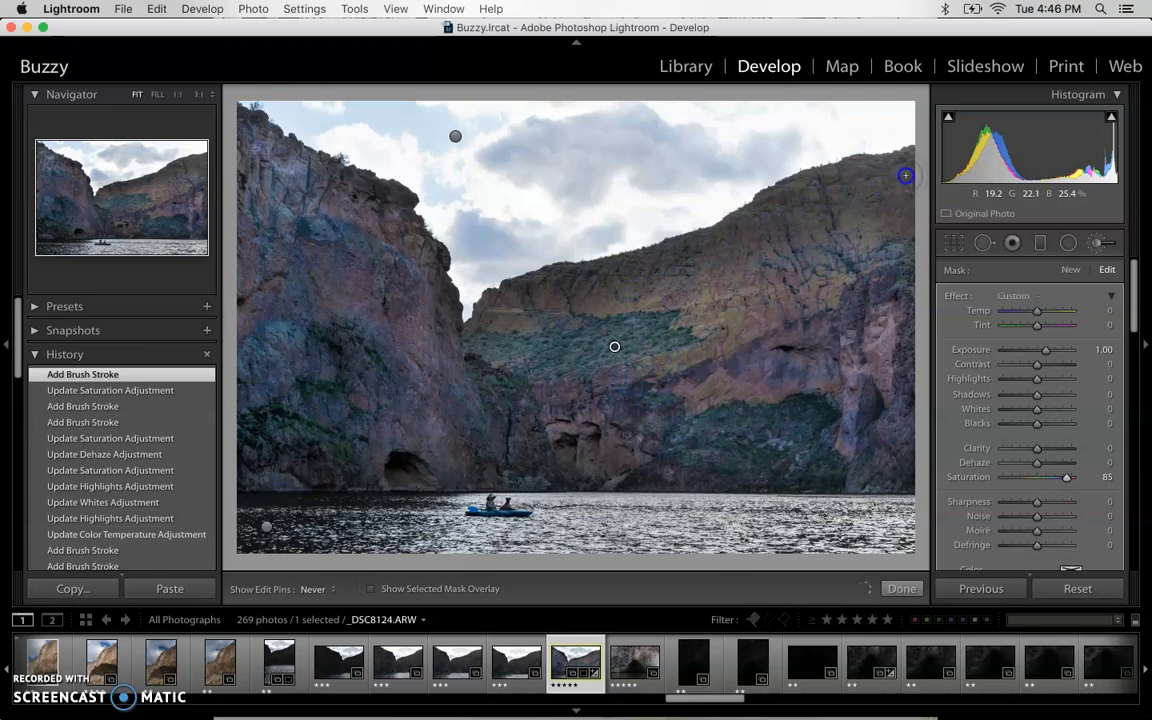
pyautogui.moveTo(904, 271); pyautogui.dragTo(825, 245)
pyautogui.moveTo(389, 203); pyautogui.dragTo(382, 253)
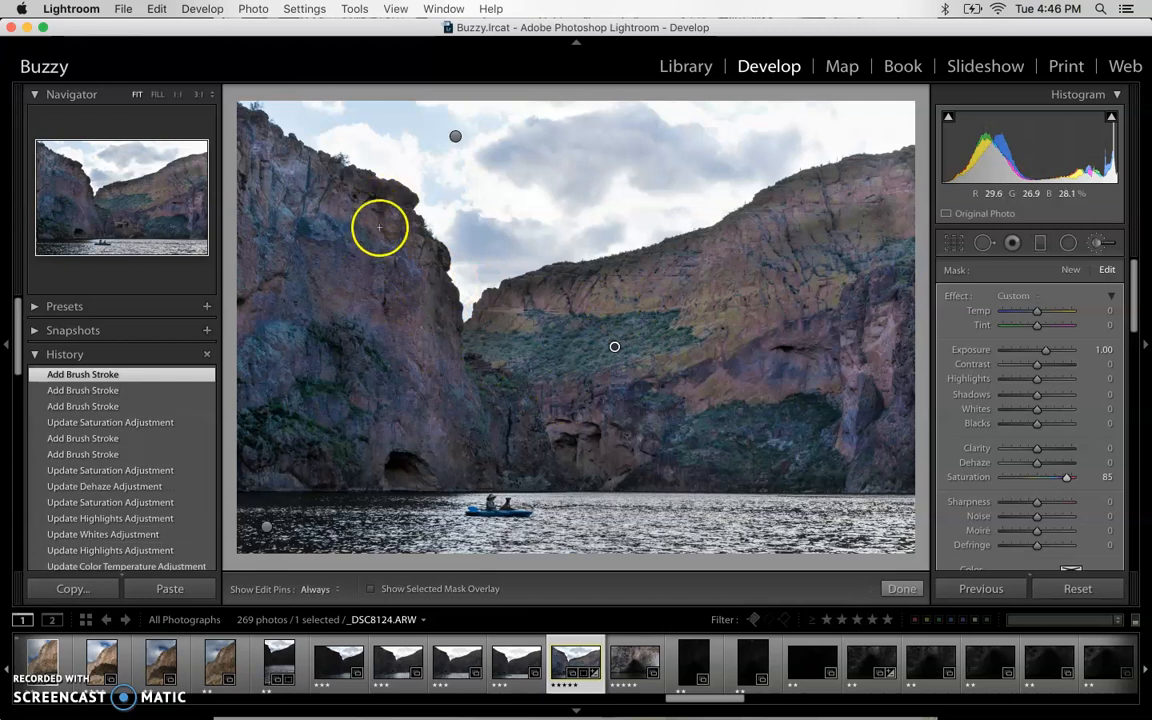
pyautogui.moveTo(378, 205); pyautogui.dragTo(378, 205)
pyautogui.moveTo(276, 185); pyautogui.dragTo(244, 134)
pyautogui.moveTo(924, 281)
pyautogui.mouseDown()
pyautogui.moveTo(895, 267)
pyautogui.moveTo(880, 291)
pyautogui.moveTo(951, 322)
pyautogui.moveTo(917, 369)
pyautogui.moveTo(685, 409)
pyautogui.mouseUp()
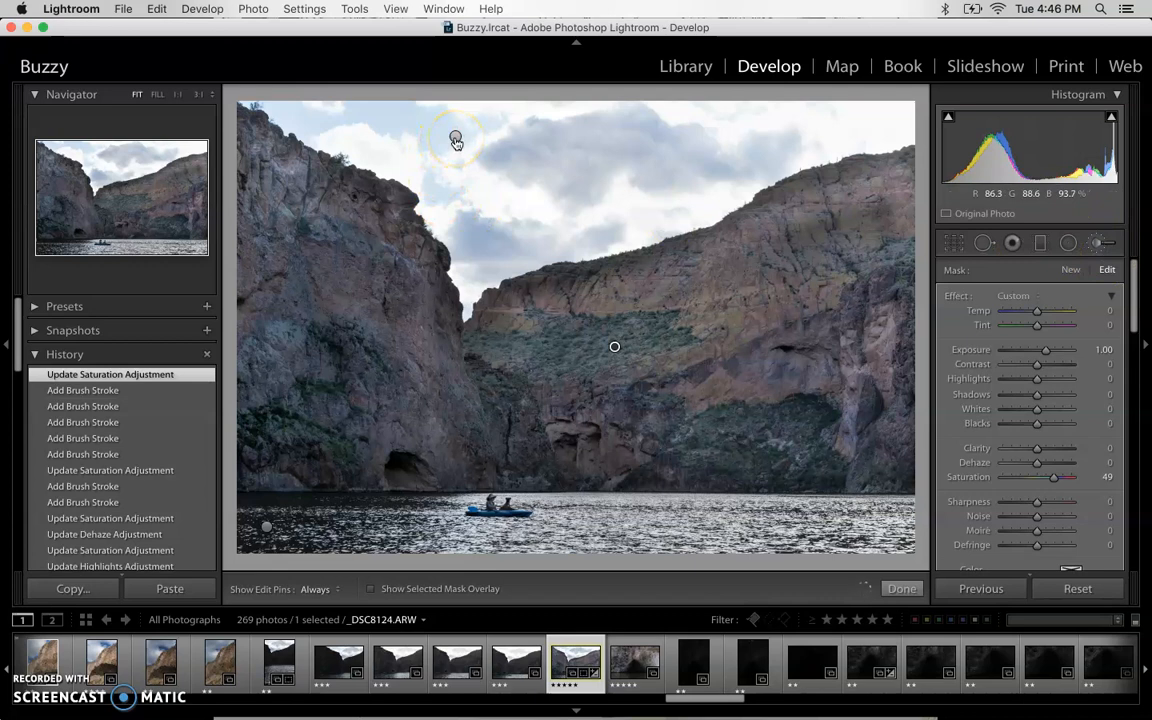
# Step: Preview the coverage of the sky and water masks and finish the Adjustment Brush editing
pyautogui.moveTo(455, 139)
pyautogui.moveTo(267, 529)
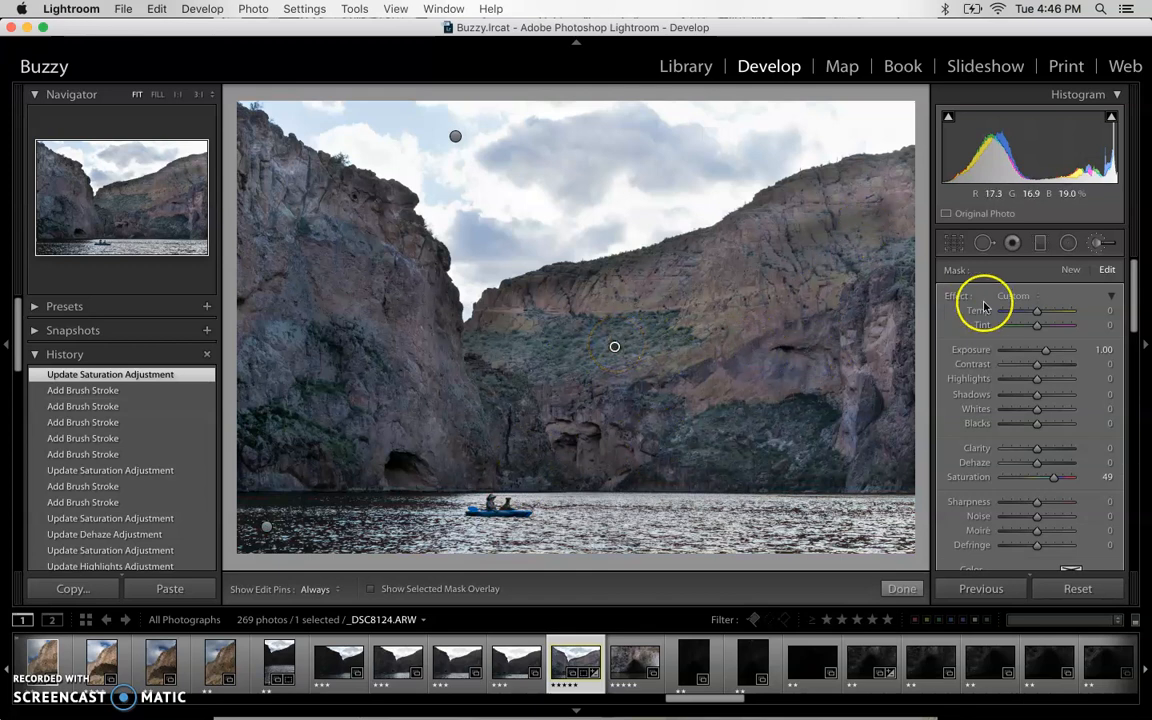
pyautogui.press('o')
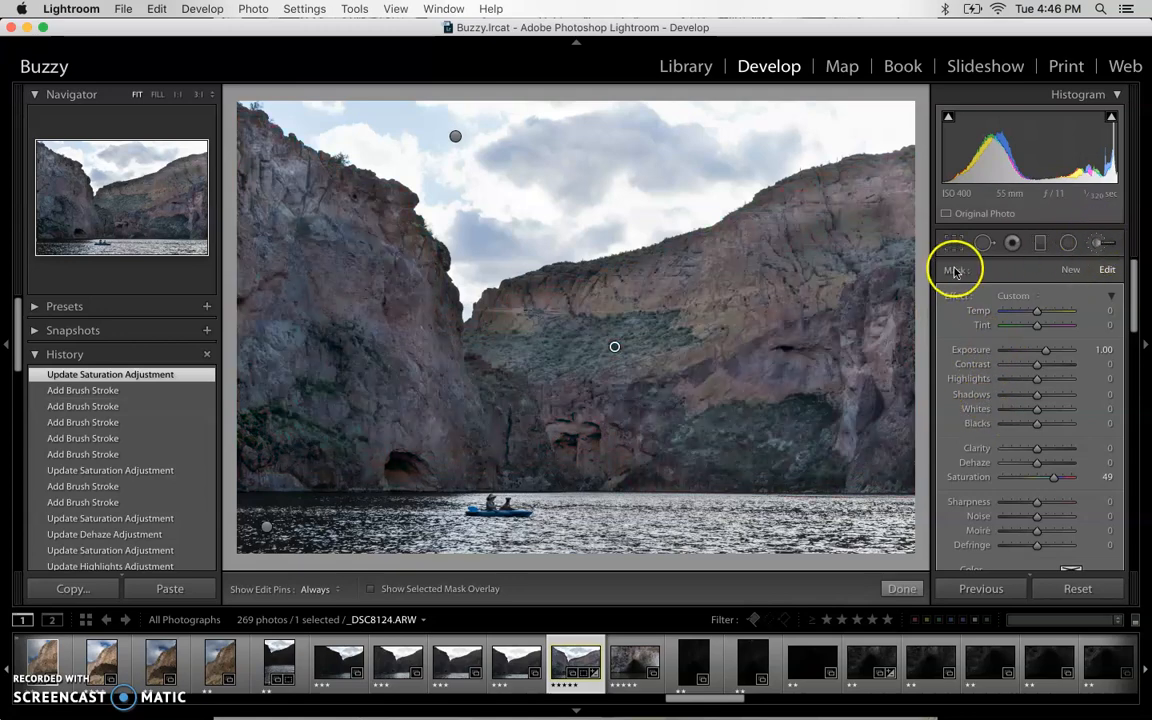
pyautogui.click(893, 590)
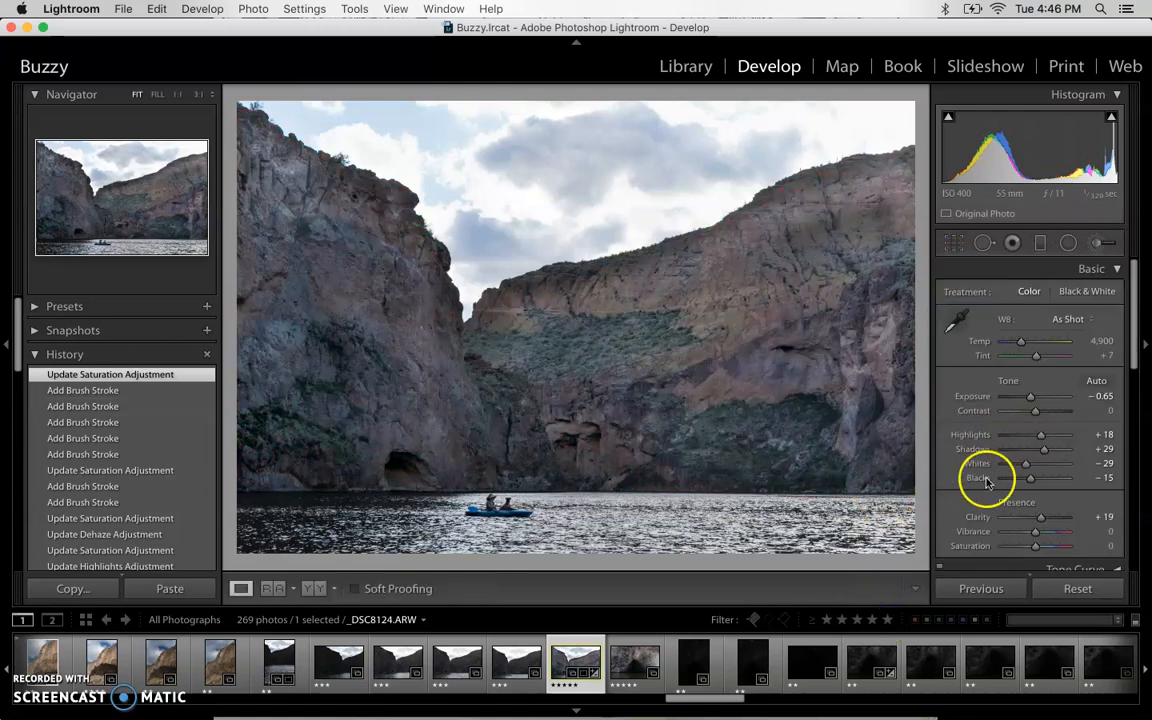
# Step: Compare the result with another version of the canyon photo and return to the edited one
pyautogui.click(397, 657)
pyautogui.click(560, 658)
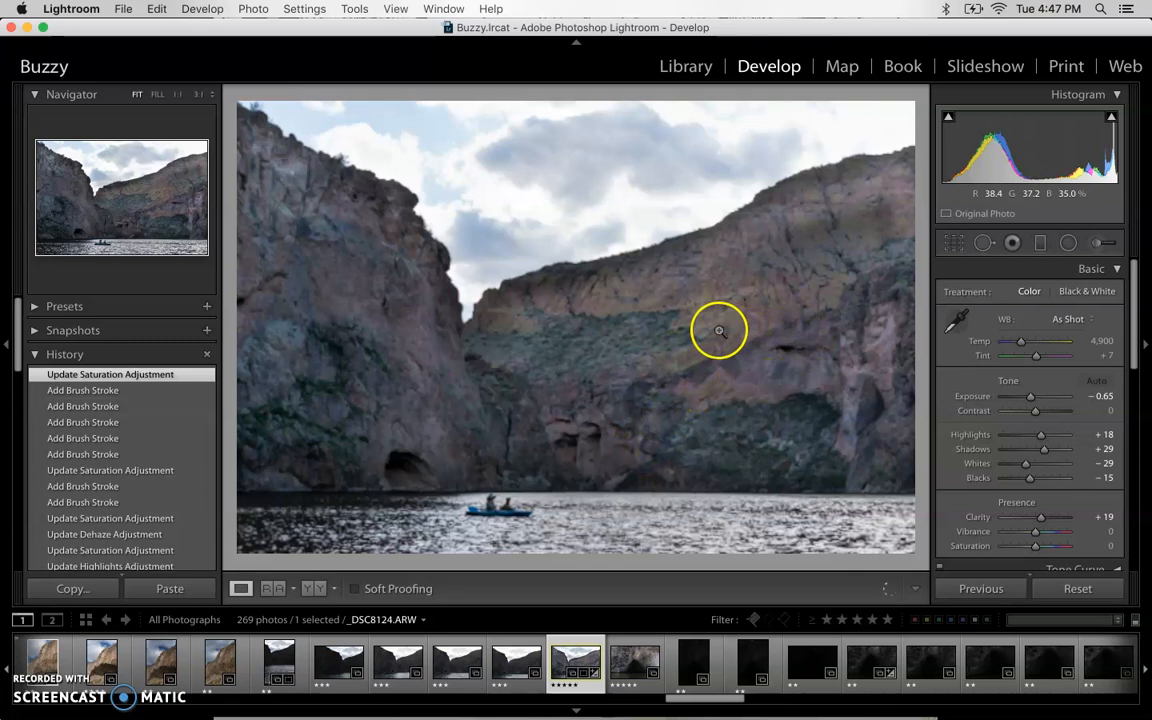
# Step: Reopen the Adjustment Brush masks and delete the existing canyon walls mask
pyautogui.click(1096, 248)
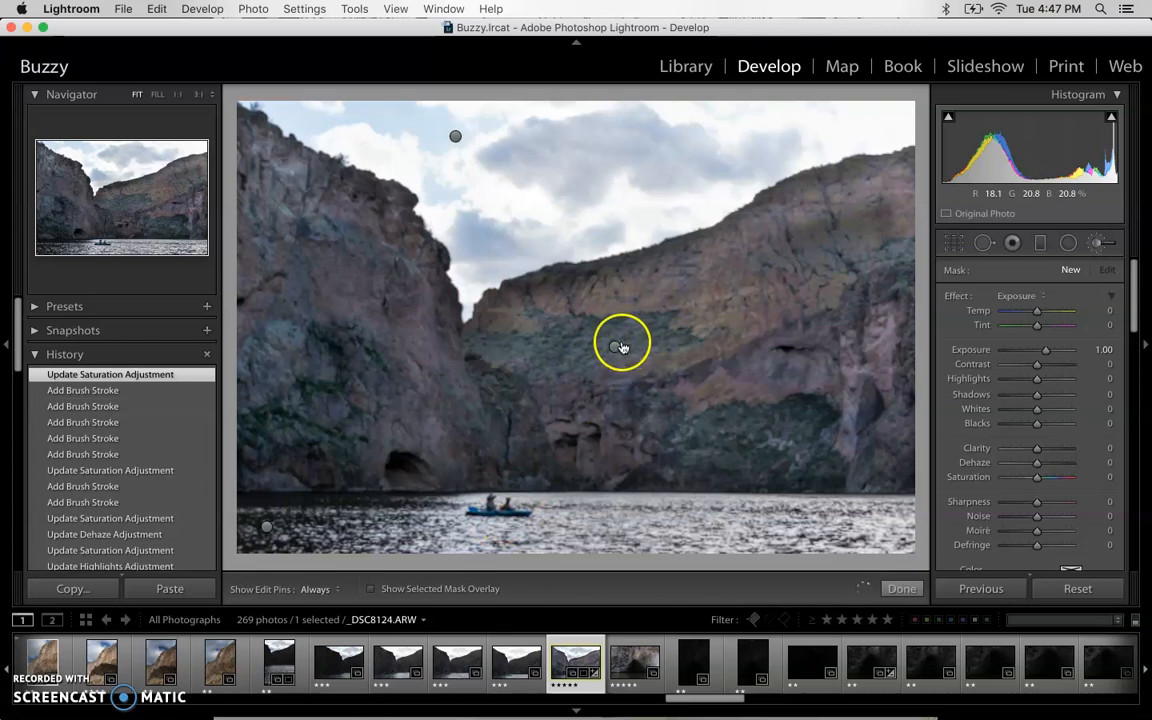
pyautogui.click(615, 348)
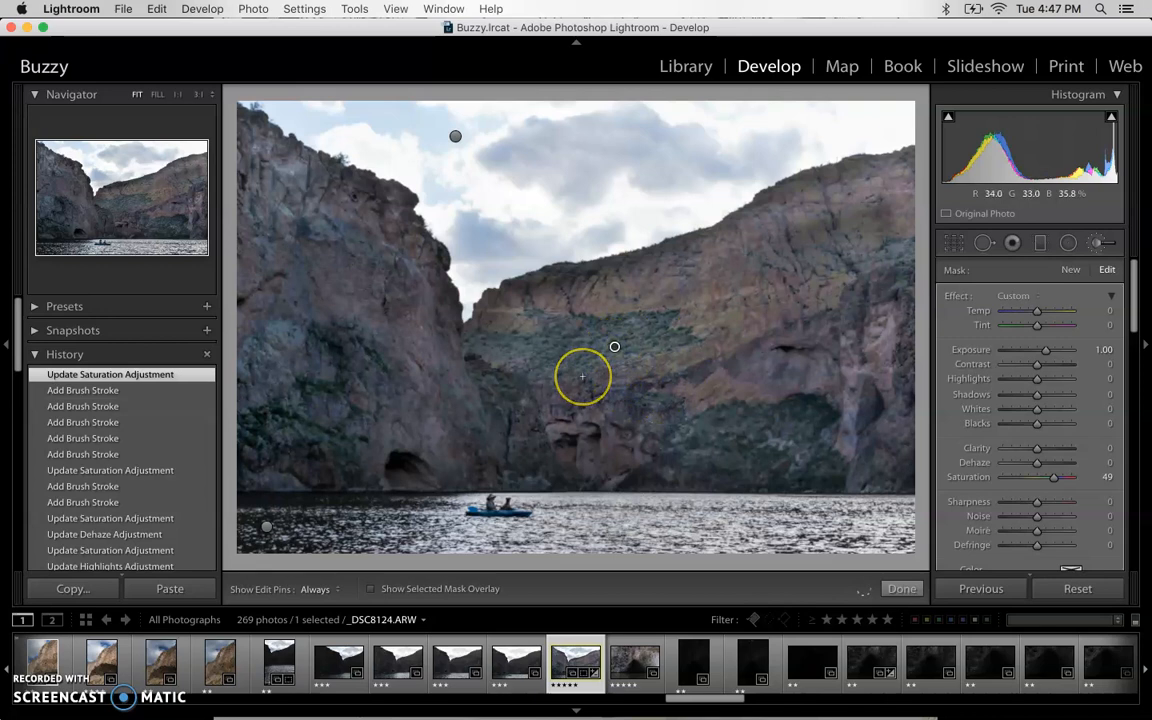
pyautogui.press('Delete')
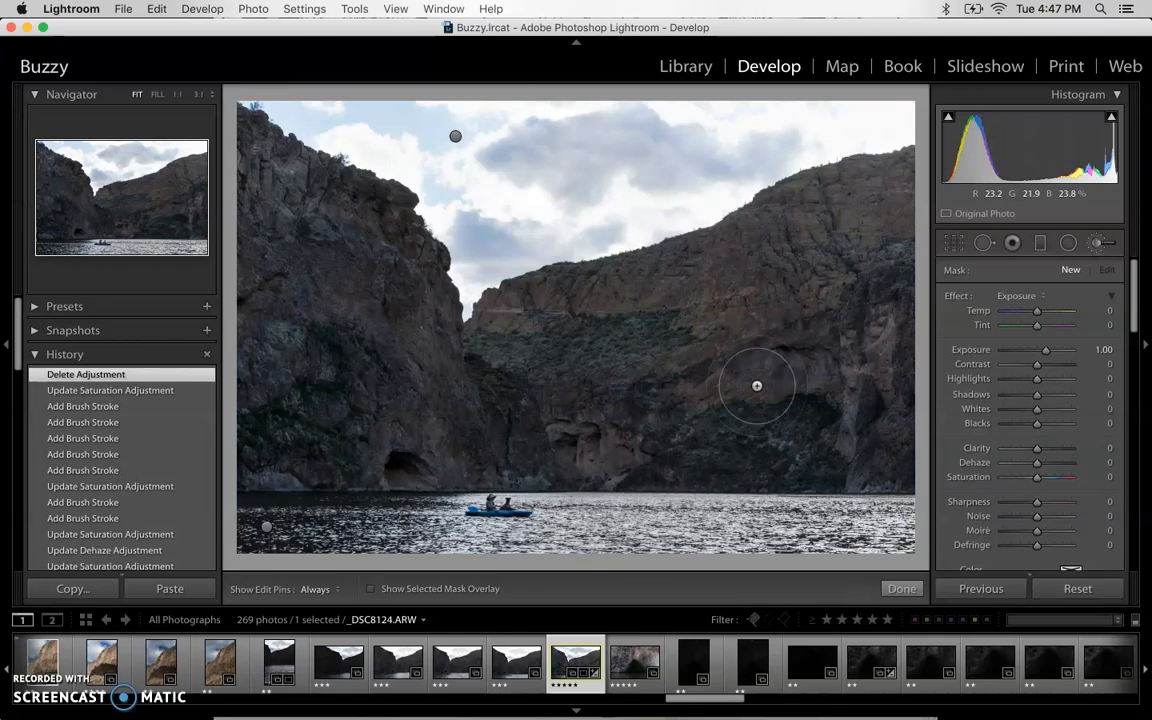
# Step: Paint a new Adjustment Brush mask with exposure 1.00 across both canyon walls, with the selected mask overlay shown
pyautogui.moveTo(650, 355)
pyautogui.mouseDown()
pyautogui.moveTo(599, 342)
pyautogui.moveTo(435, 381)
pyautogui.moveTo(419, 403)
pyautogui.moveTo(507, 414)
pyautogui.moveTo(370, 373)
pyautogui.moveTo(412, 460)
pyautogui.mouseUp()
pyautogui.click(367, 588)
pyautogui.click(325, 343)
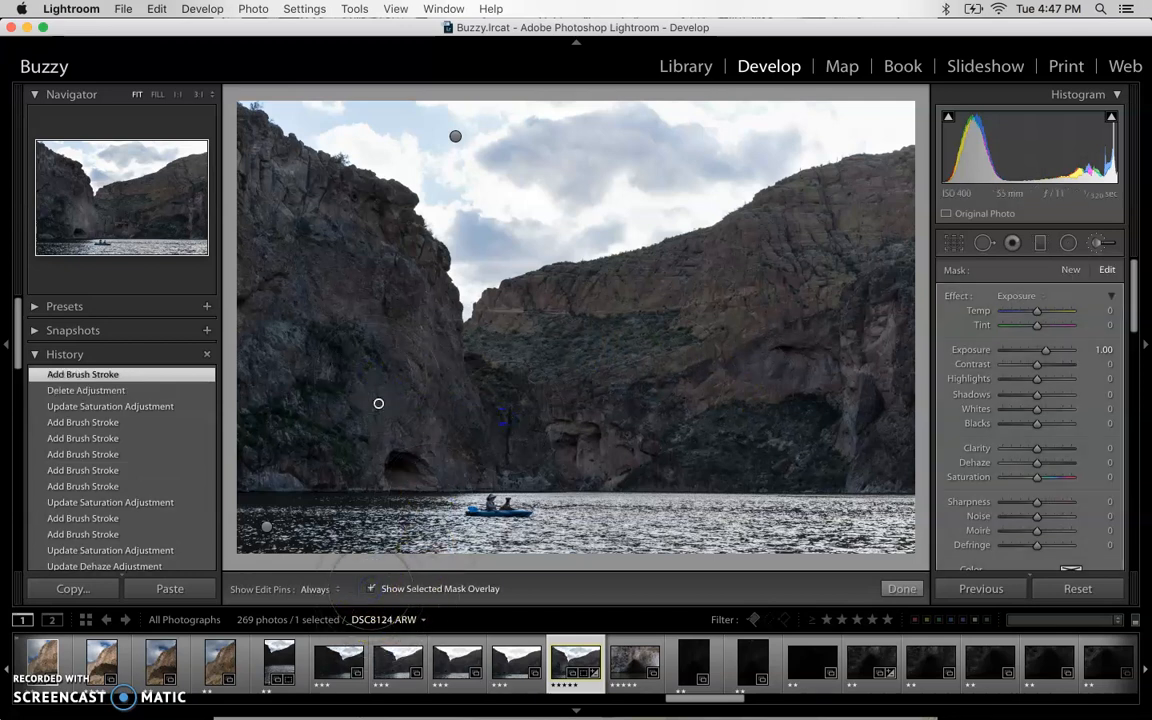
pyautogui.moveTo(273, 250)
pyautogui.mouseDown()
pyautogui.moveTo(370, 305)
pyautogui.moveTo(374, 365)
pyautogui.moveTo(443, 410)
pyautogui.moveTo(487, 404)
pyautogui.moveTo(524, 358)
pyautogui.moveTo(775, 272)
pyautogui.moveTo(856, 253)
pyautogui.moveTo(874, 284)
pyautogui.moveTo(872, 414)
pyautogui.moveTo(677, 402)
pyautogui.moveTo(584, 420)
pyautogui.mouseUp()
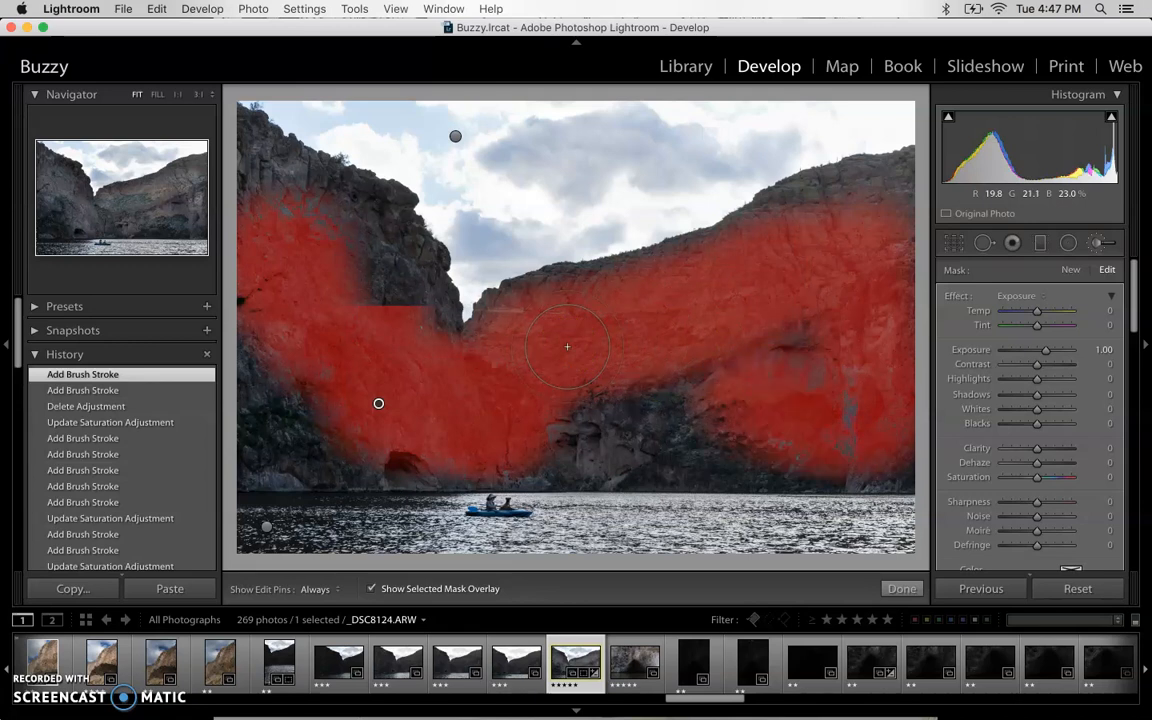
pyautogui.moveTo(640, 345)
pyautogui.mouseDown()
pyautogui.moveTo(695, 366)
pyautogui.moveTo(555, 374)
pyautogui.mouseUp()
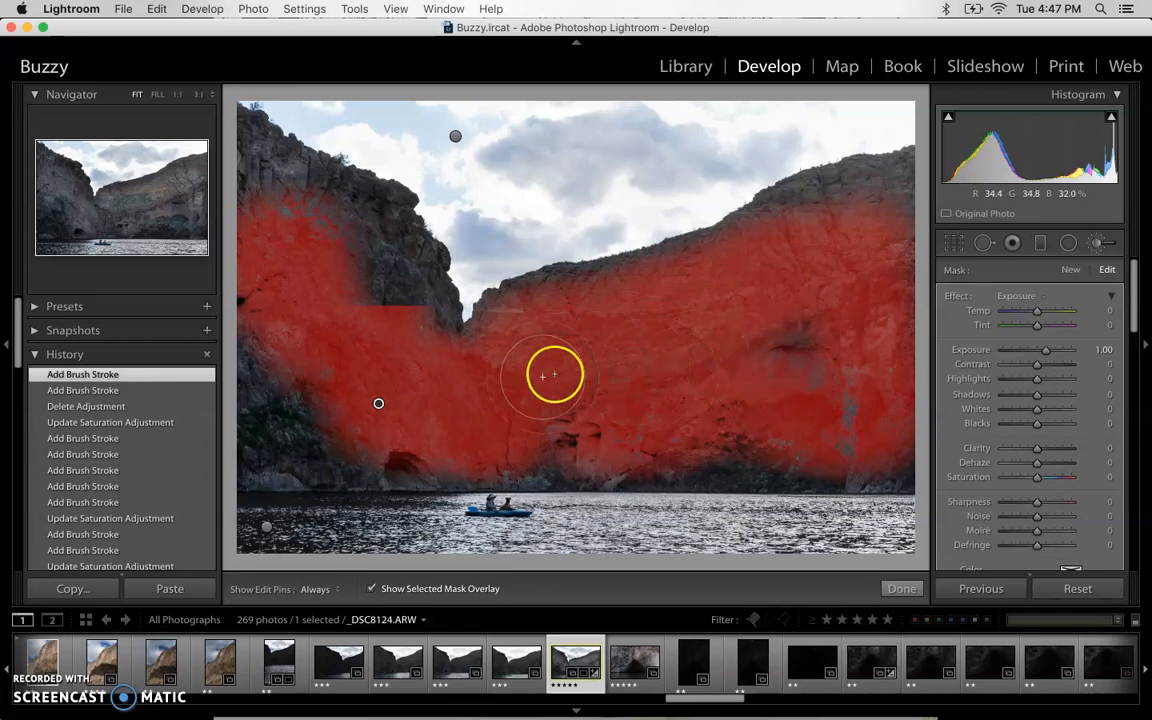
# Step: Paint the canyon mask into the sky above the ridge and erase most of that stray area
pyautogui.click(596, 223)
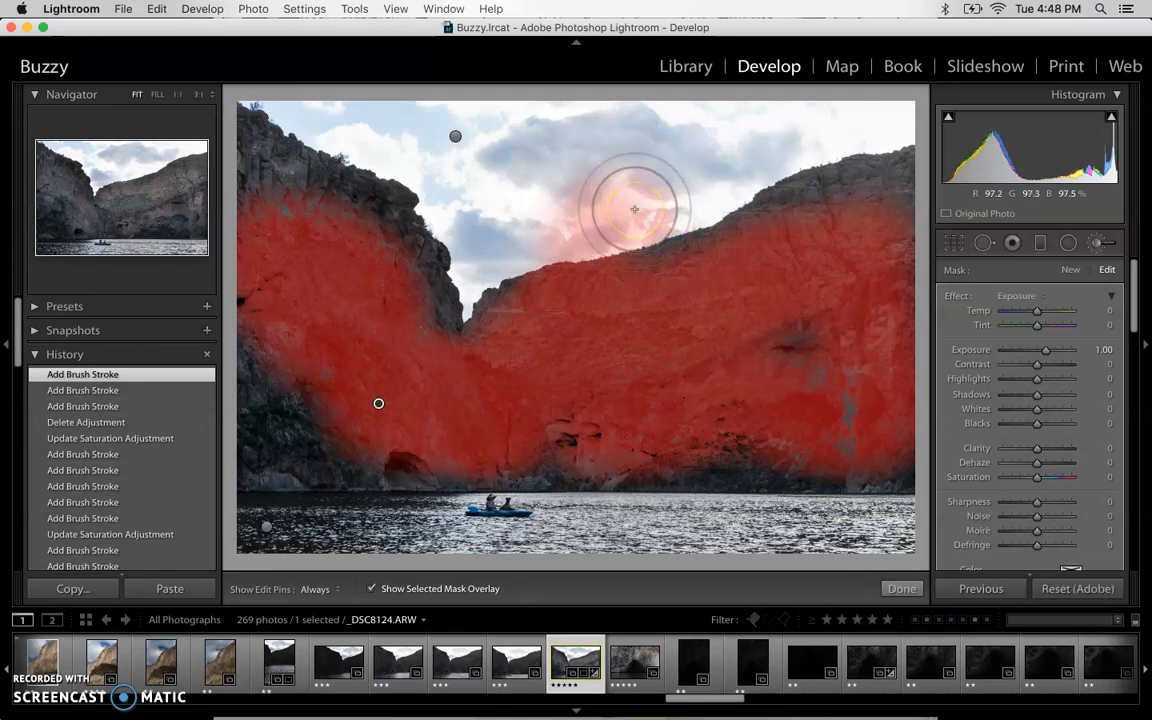
pyautogui.moveTo(634, 209)
pyautogui.mouseDown()
pyautogui.moveTo(642, 180)
pyautogui.moveTo(618, 202)
pyautogui.moveTo(680, 203)
pyautogui.moveTo(511, 204)
pyautogui.mouseUp()
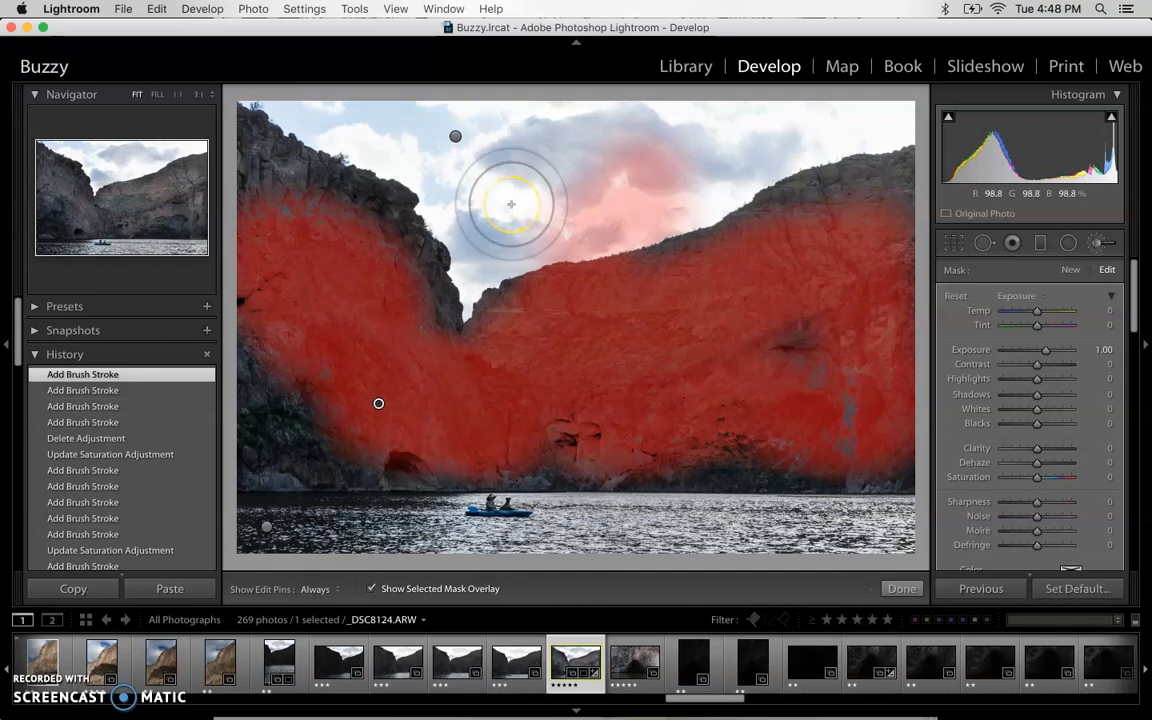
pyautogui.moveTo(684, 188)
pyautogui.mouseDown()
pyautogui.moveTo(572, 221)
pyautogui.moveTo(625, 200)
pyautogui.mouseUp()
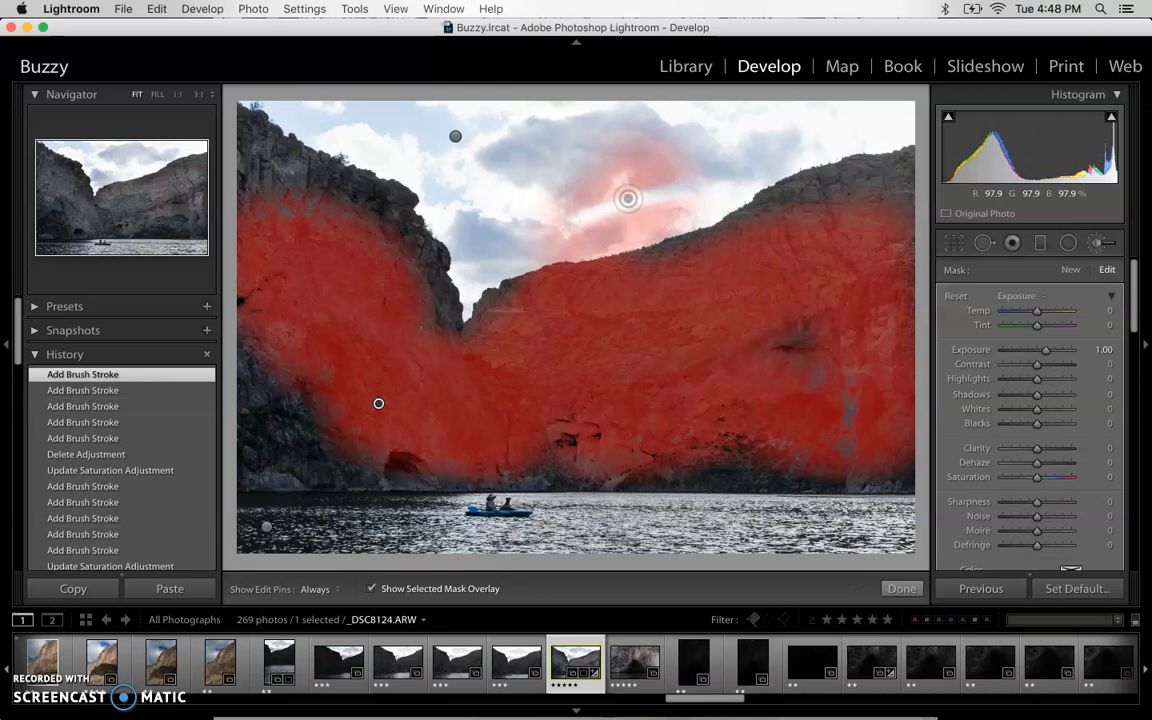
pyautogui.moveTo(689, 188)
pyautogui.mouseDown()
pyautogui.moveTo(567, 215)
pyautogui.moveTo(689, 159)
pyautogui.moveTo(638, 196)
pyautogui.moveTo(568, 206)
pyautogui.mouseUp()
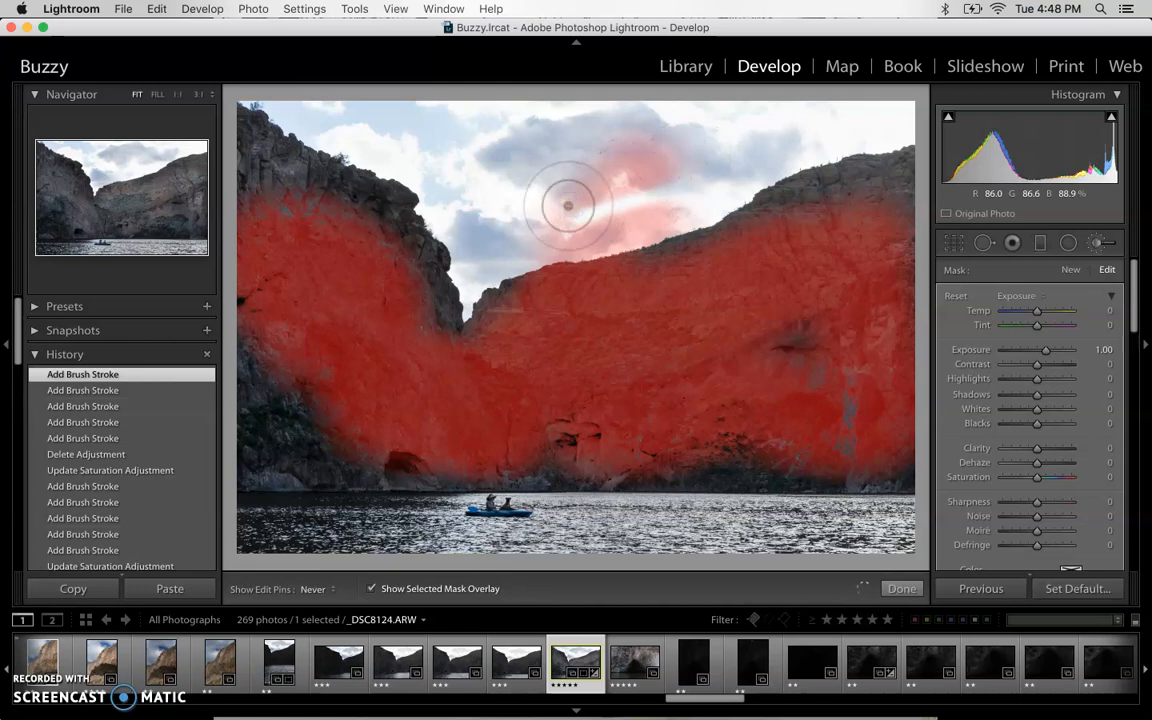
pyautogui.moveTo(643, 157)
pyautogui.mouseDown()
pyautogui.moveTo(576, 179)
pyautogui.moveTo(656, 151)
pyautogui.moveTo(549, 216)
pyautogui.moveTo(666, 190)
pyautogui.moveTo(546, 213)
pyautogui.mouseUp()
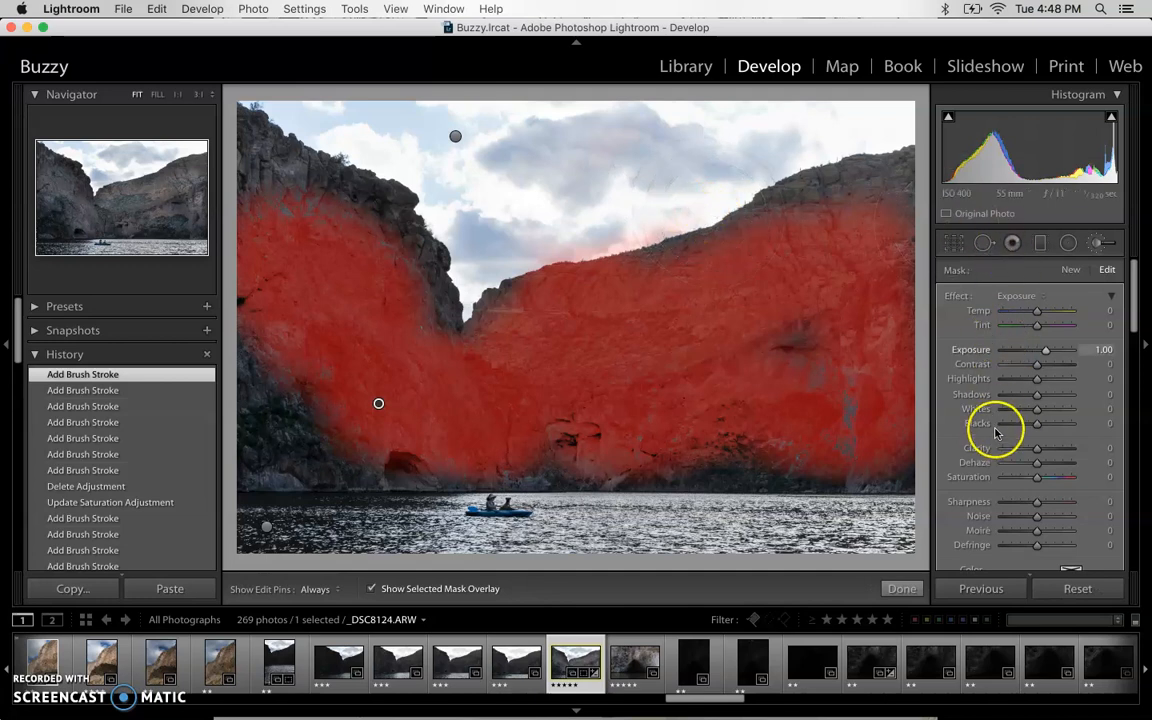
# Step: Set the brush feather to 51 and erase the remaining mask spill from the sky above the ridge
pyautogui.scroll(-4, 1000, 424)
pyautogui.press('alt')
pyautogui.moveTo(1067, 458); pyautogui.dragTo(1041, 461)
pyautogui.moveTo(676, 196)
pyautogui.mouseDown()
pyautogui.moveTo(568, 237)
pyautogui.moveTo(661, 210)
pyautogui.moveTo(707, 211)
pyautogui.moveTo(656, 206)
pyautogui.moveTo(627, 226)
pyautogui.moveTo(491, 260)
pyautogui.mouseUp()
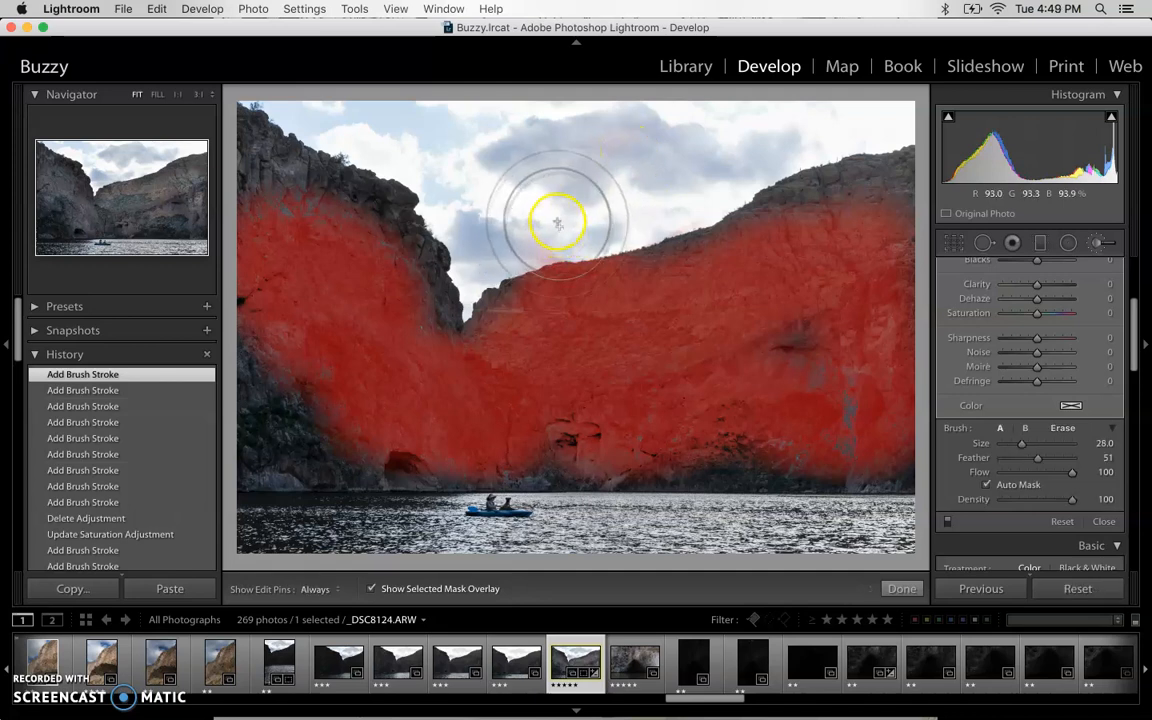
pyautogui.press('alt')
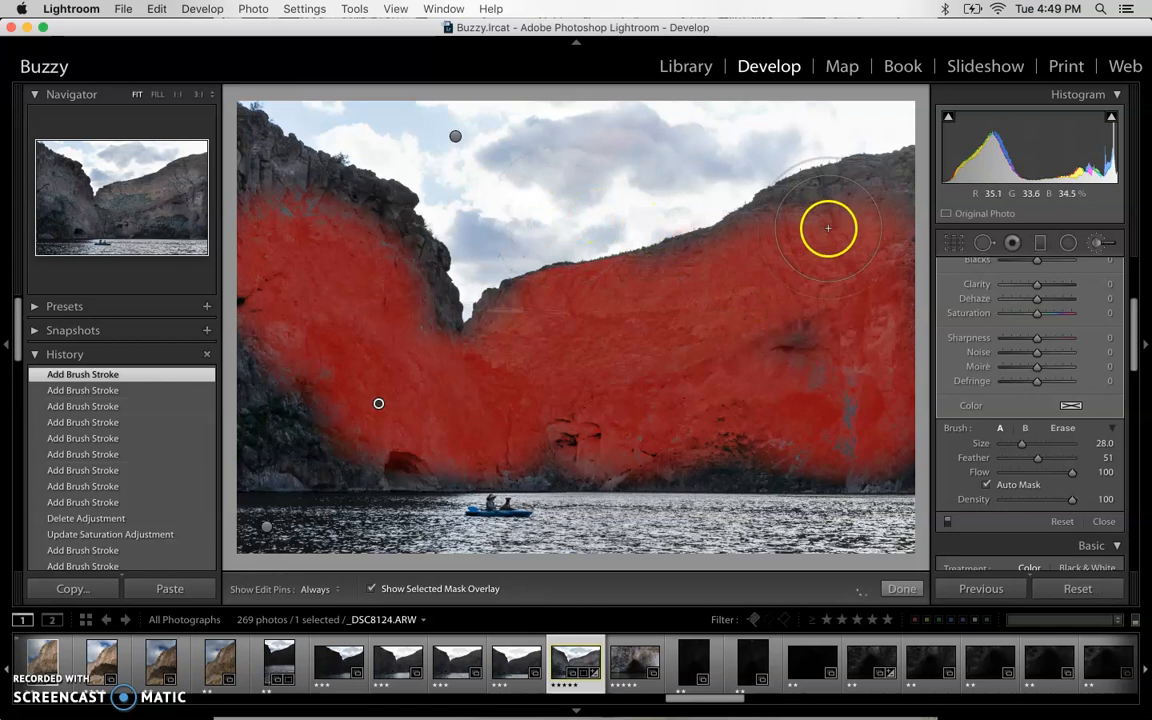
# Step: Set the brush size to 19 and feather to 0, and extend the mask over uncovered parts of both canyon walls
pyautogui.press('[')
pyautogui.press('[')
pyautogui.press('[')
pyautogui.press('[')
pyautogui.press('[')
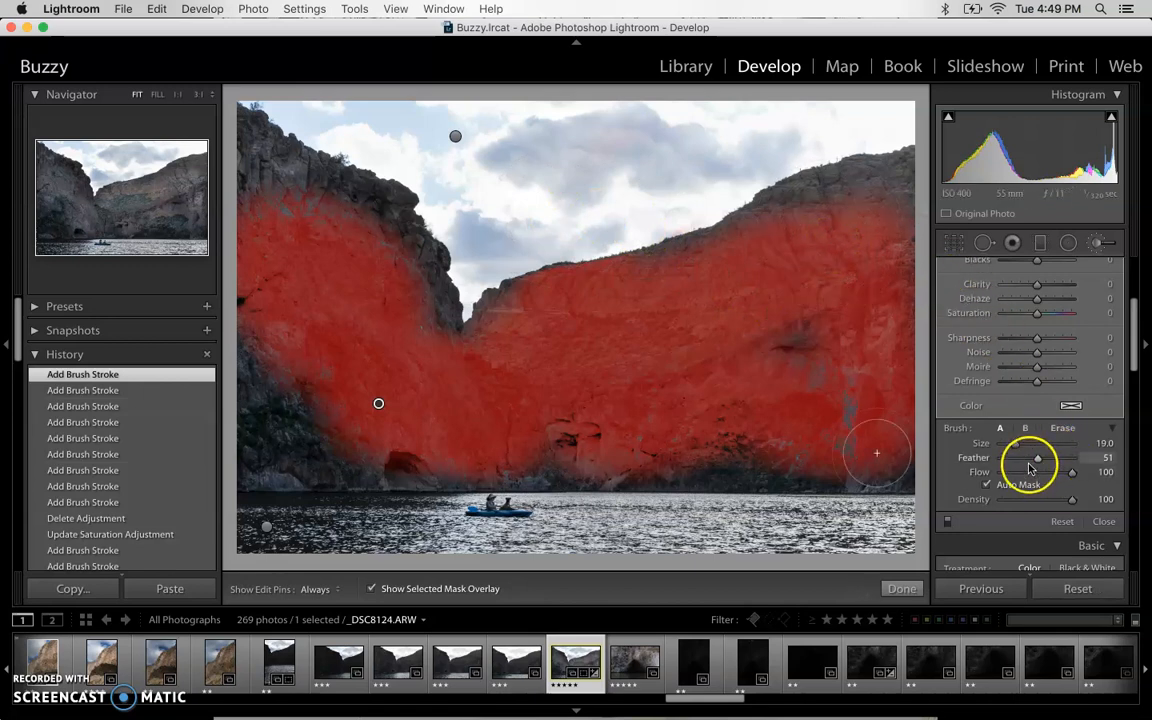
pyautogui.moveTo(1039, 458); pyautogui.dragTo(955, 460)
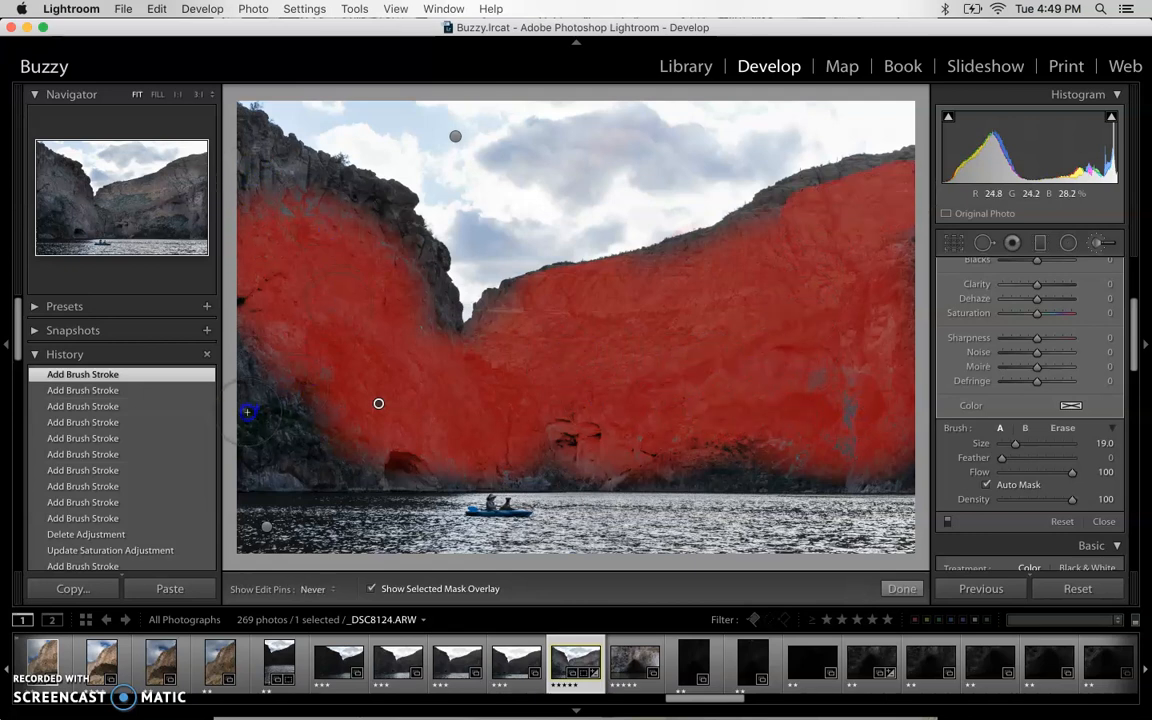
pyautogui.click(406, 333)
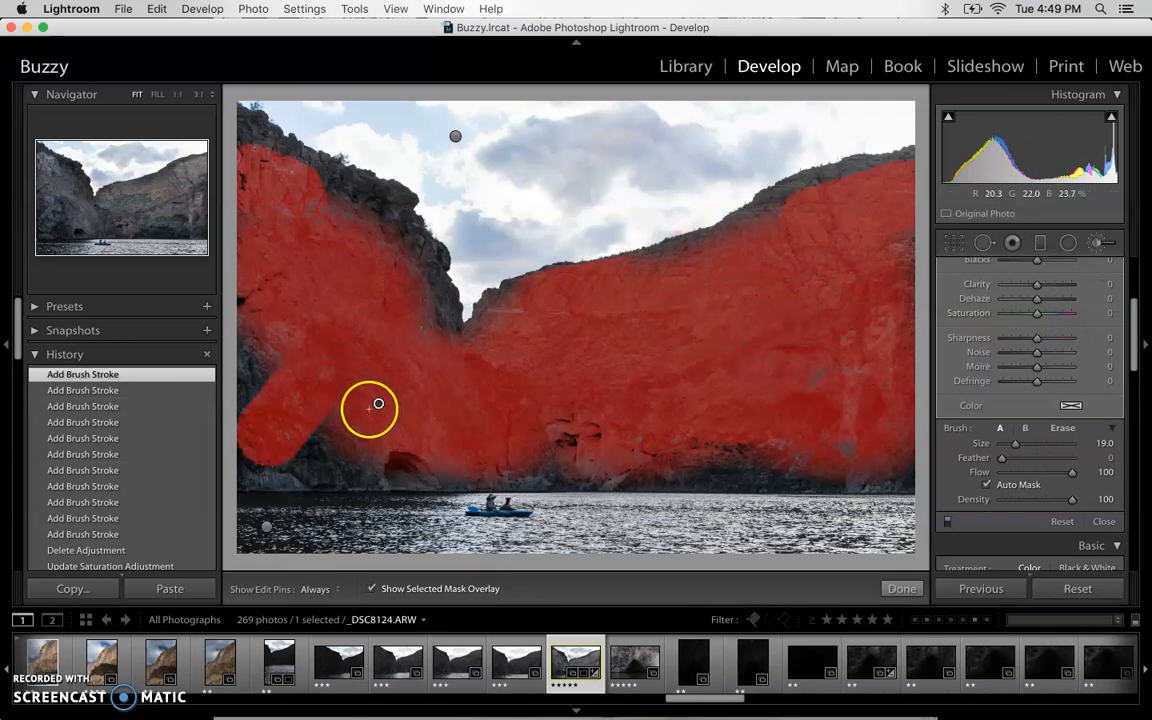
pyautogui.moveTo(299, 446); pyautogui.dragTo(297, 448)
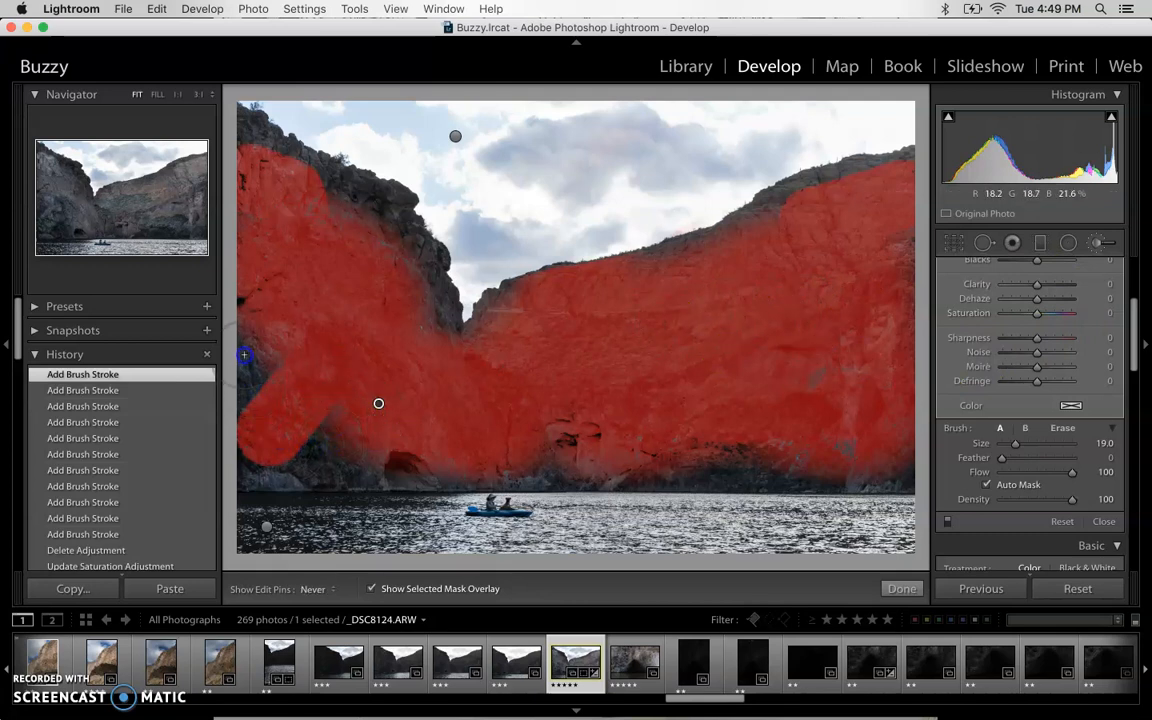
pyautogui.moveTo(240, 358); pyautogui.dragTo(348, 315)
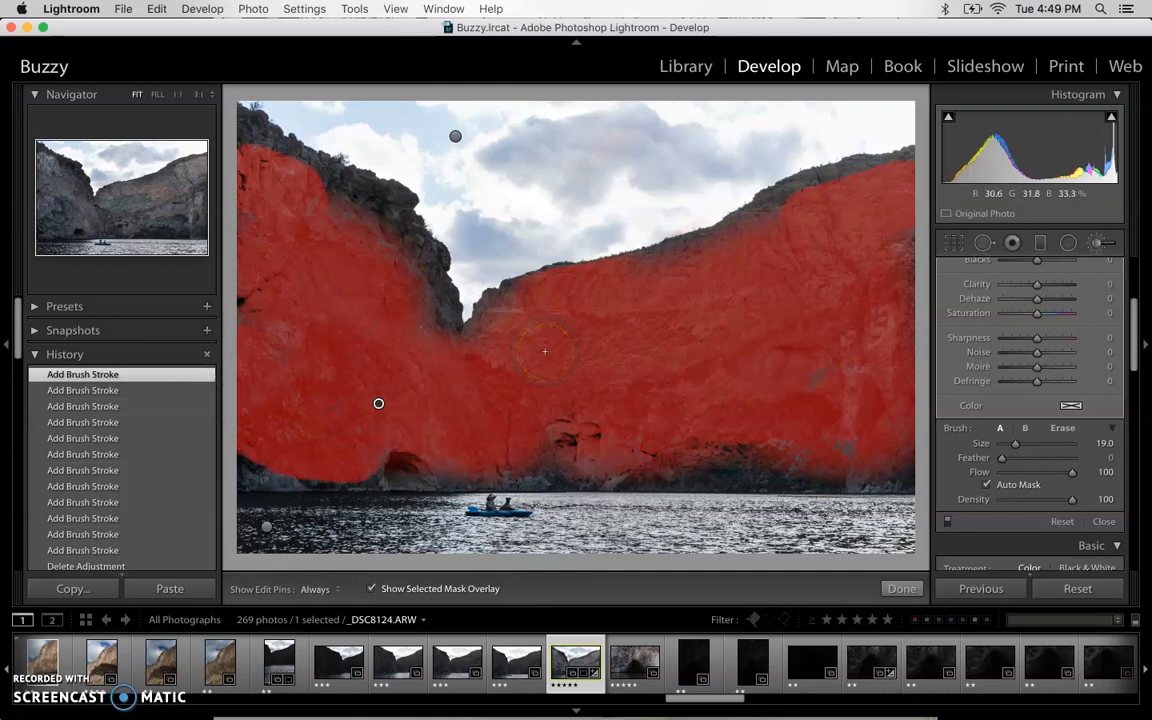
# Step: Hide the mask overlay, set the canyon mask's saturation to 43 and exposure to −0.27, and finish the brush editing
pyautogui.click(370, 590)
pyautogui.click(853, 397)
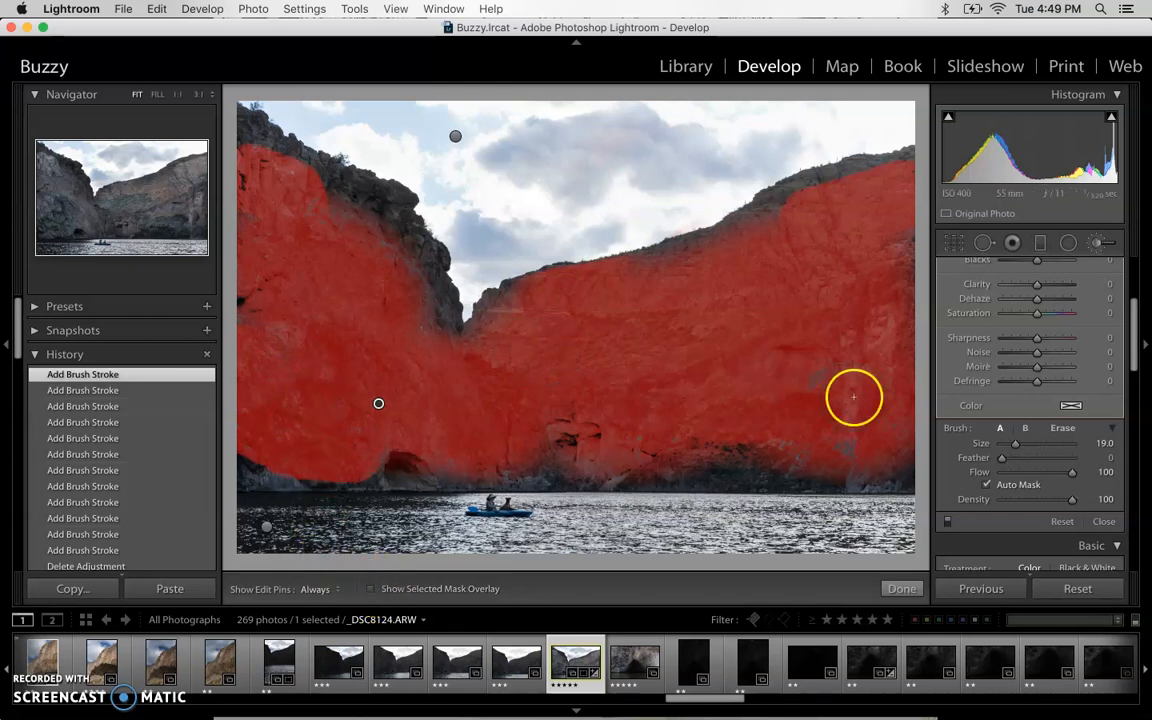
pyautogui.click(1040, 317)
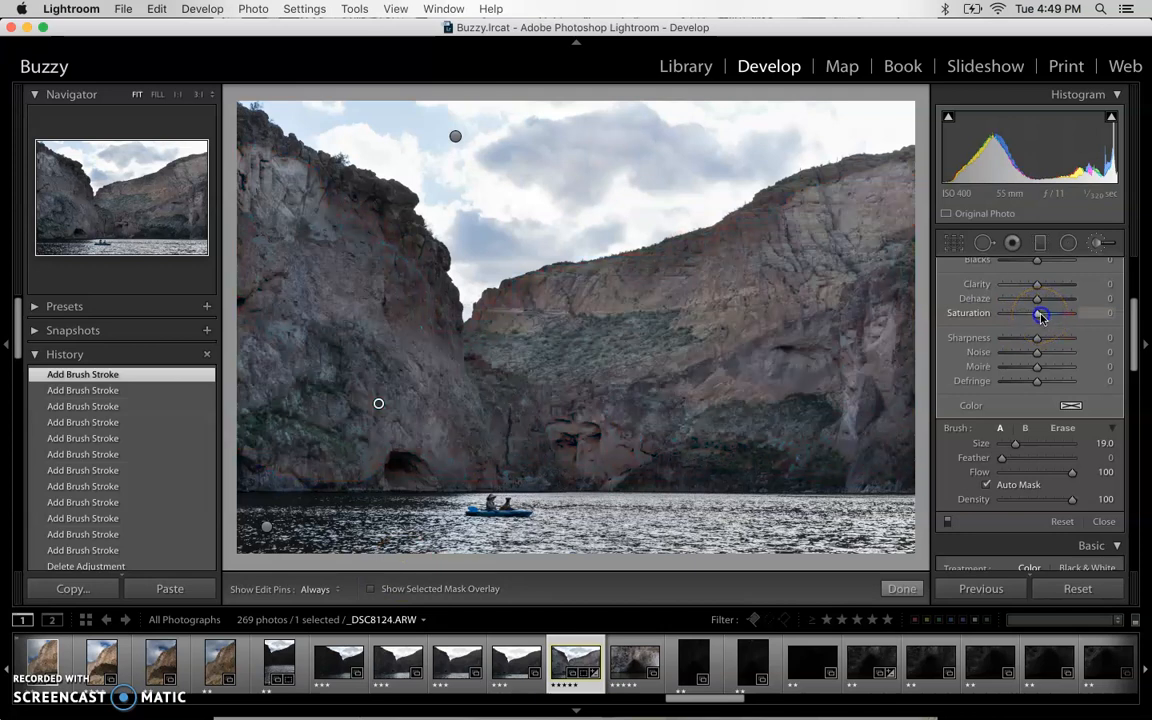
pyautogui.moveTo(1049, 317); pyautogui.dragTo(1047, 317)
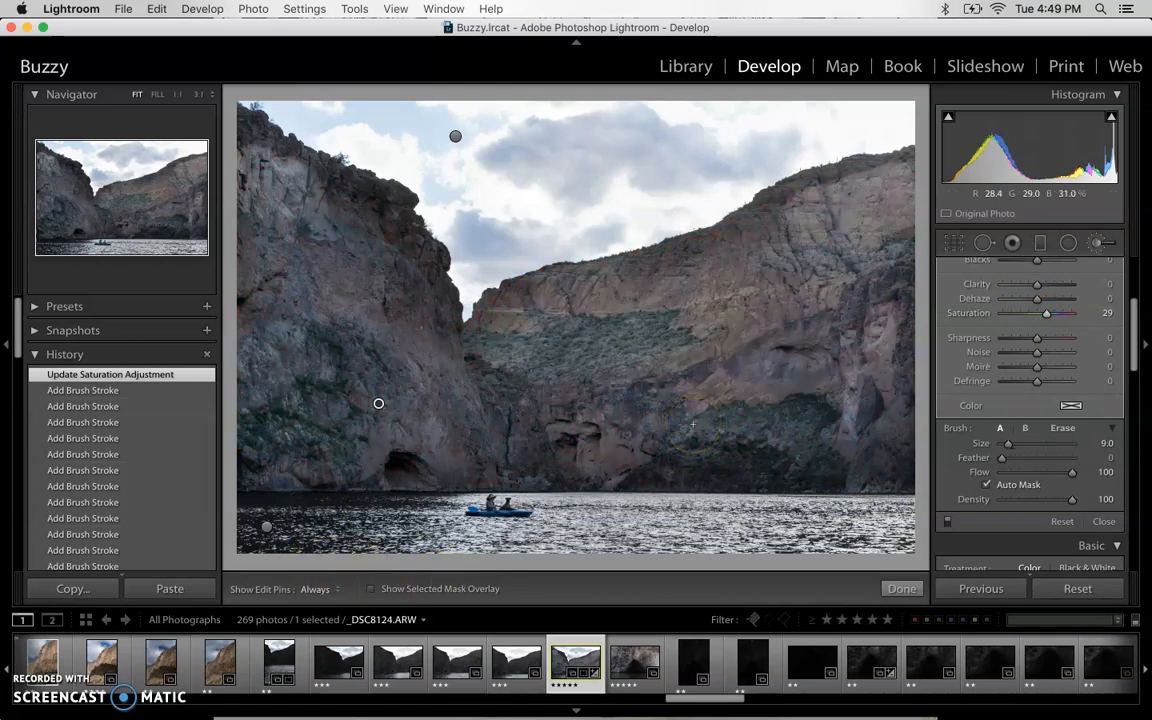
pyautogui.scroll(2, 998, 329)
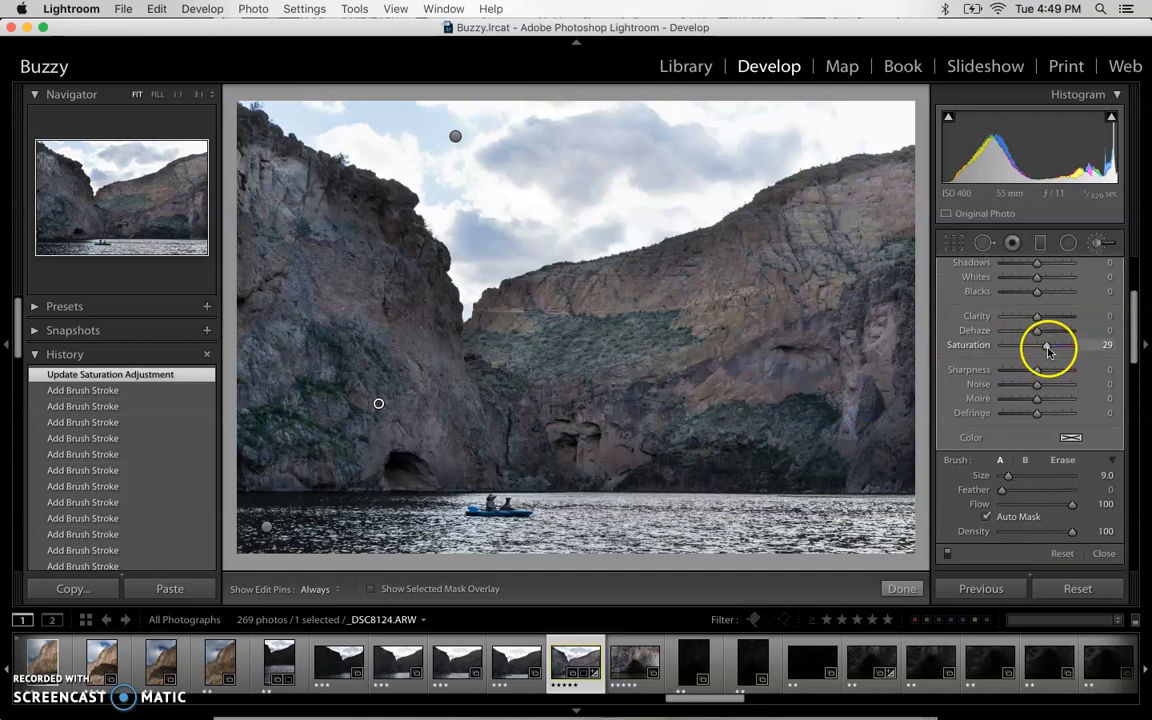
pyautogui.moveTo(1055, 349); pyautogui.dragTo(1034, 349)
pyautogui.scroll(8, 1027, 298)
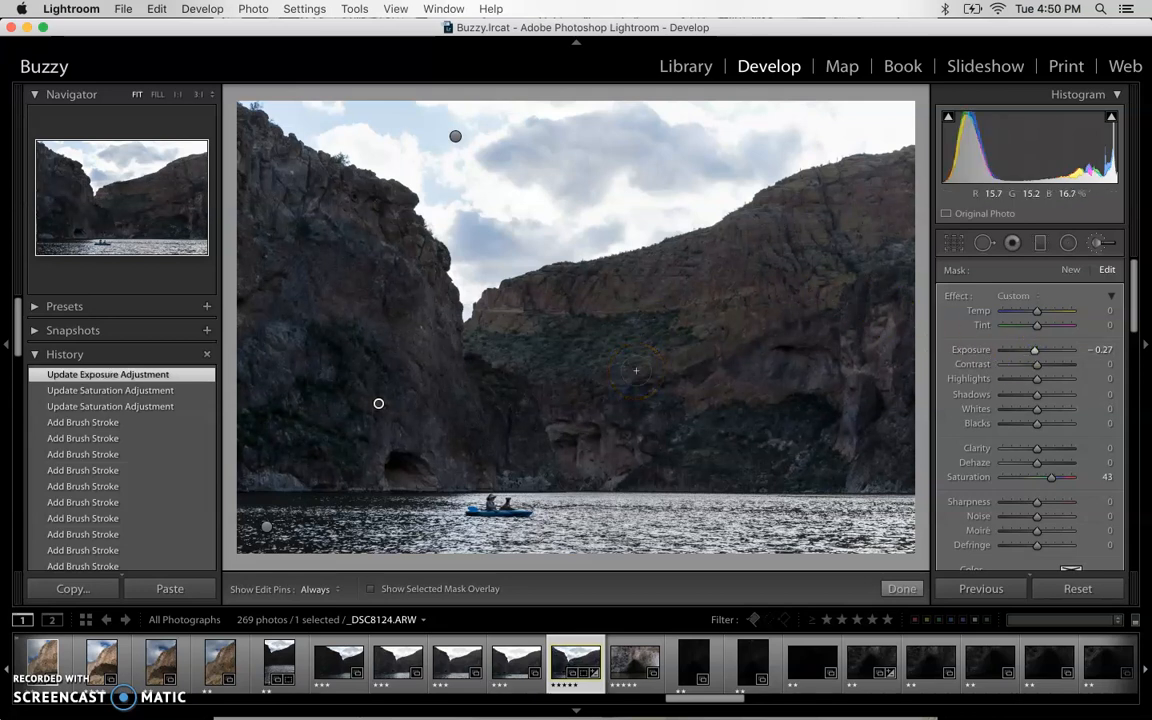
pyautogui.click(902, 589)
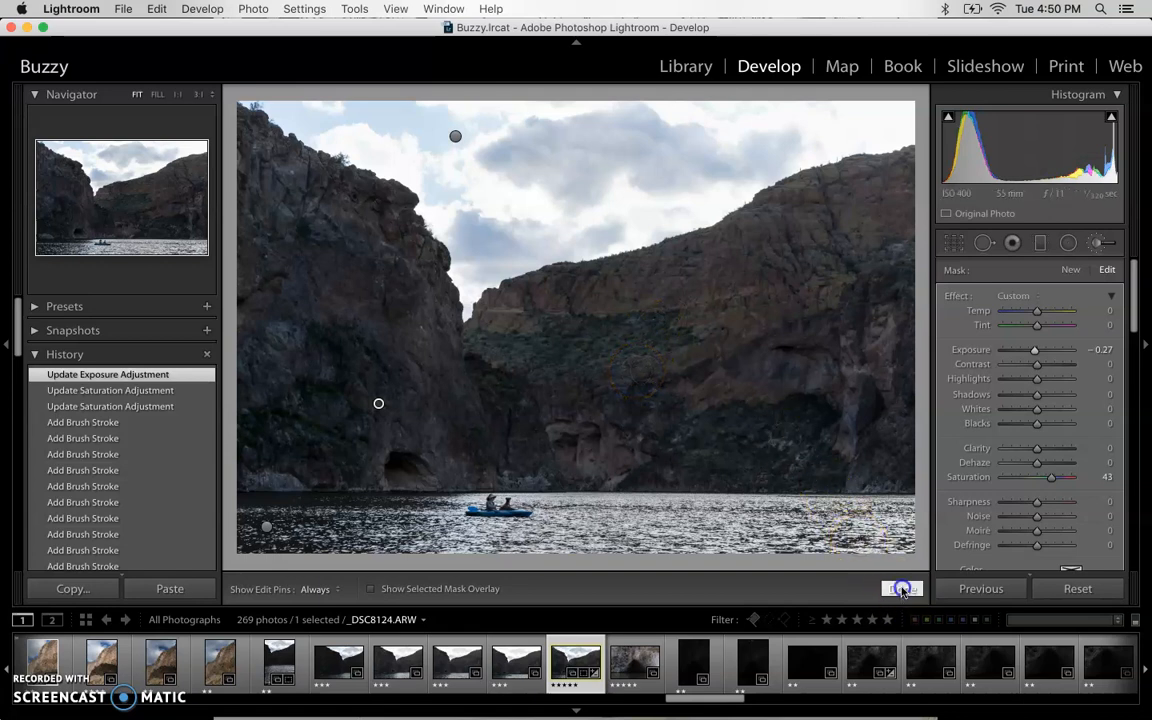
# Step: Compare the edited lake photo with its before version, switching between the two views twice
pyautogui.click(857, 428)
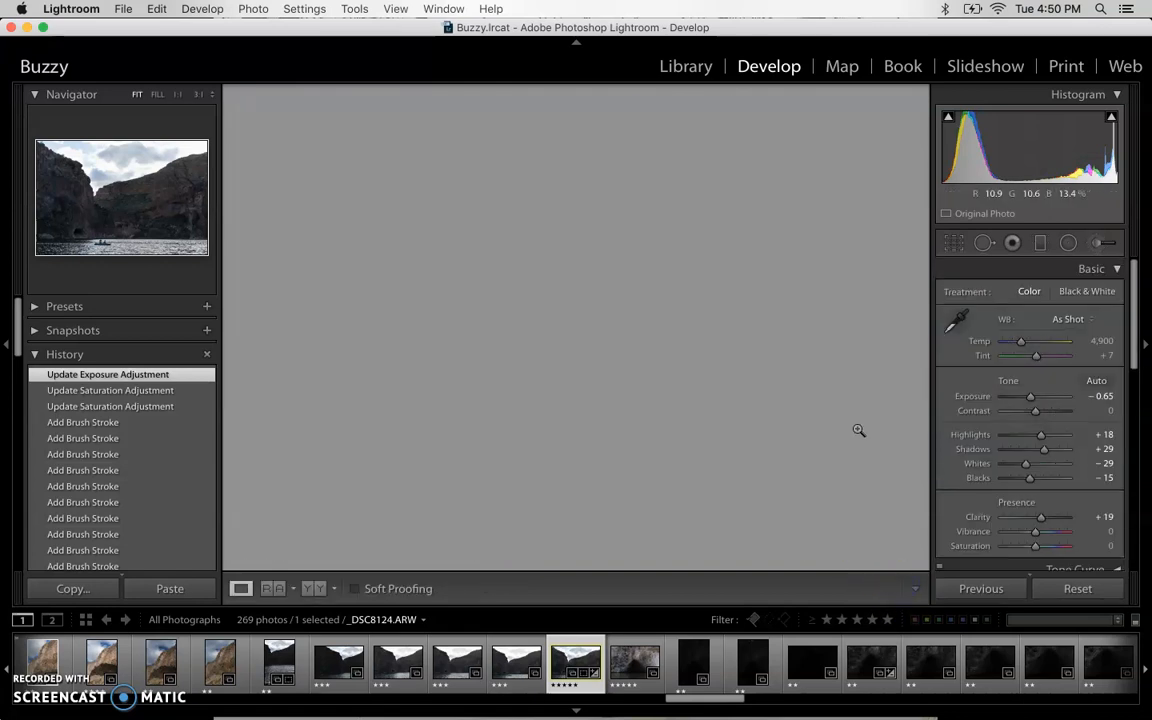
pyautogui.press('\\')
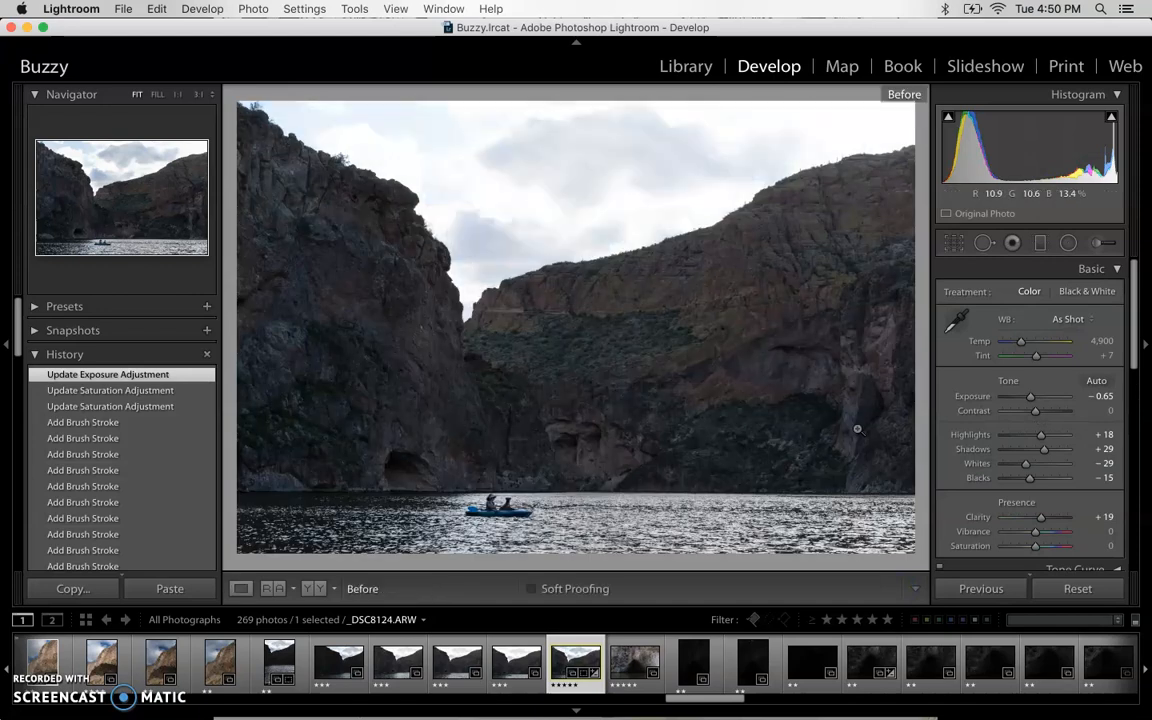
pyautogui.press('\\')
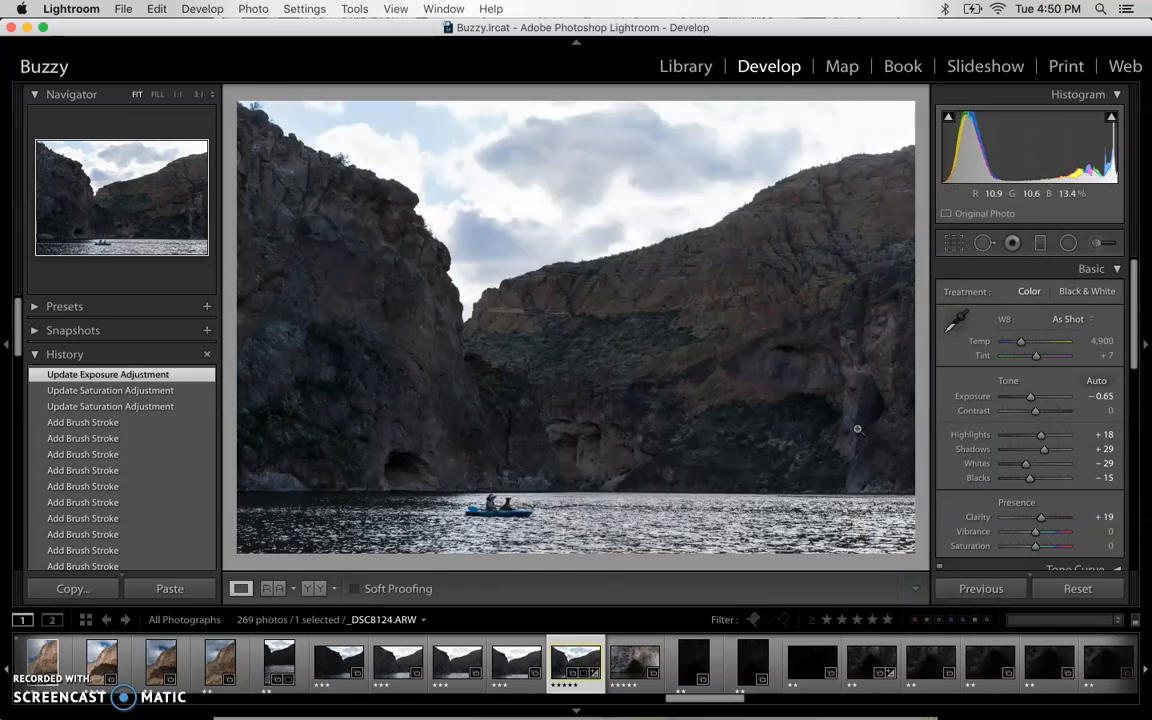
pyautogui.press('\\')
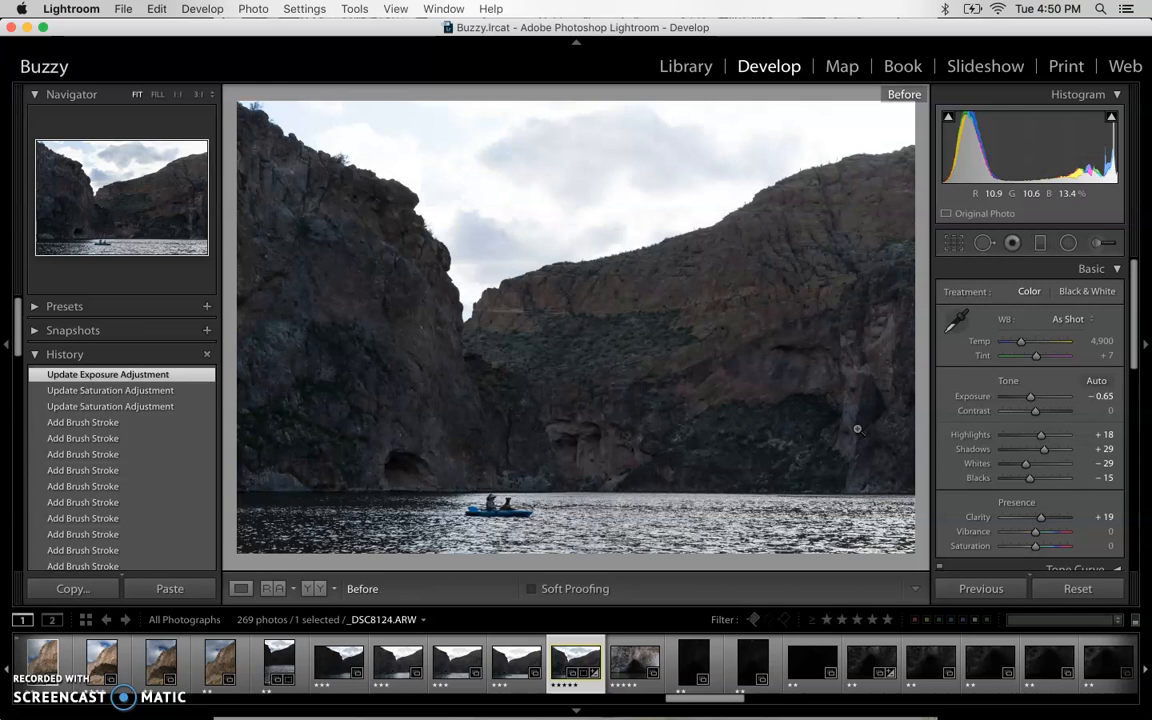
pyautogui.press('\\')
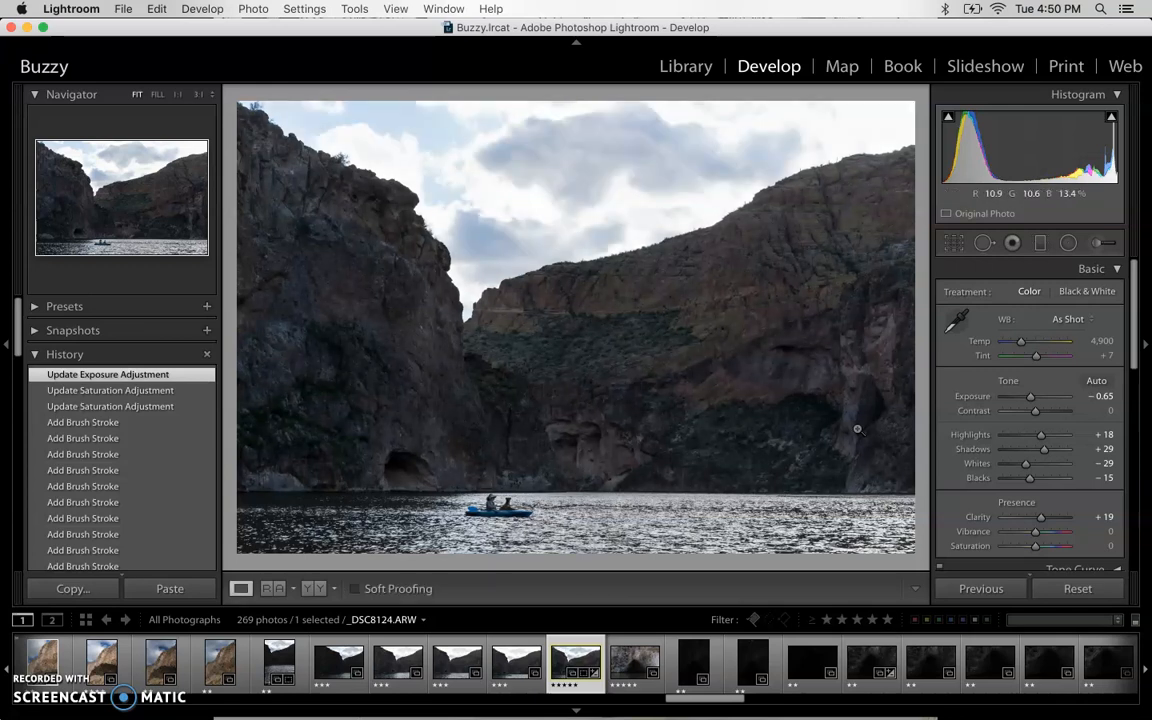